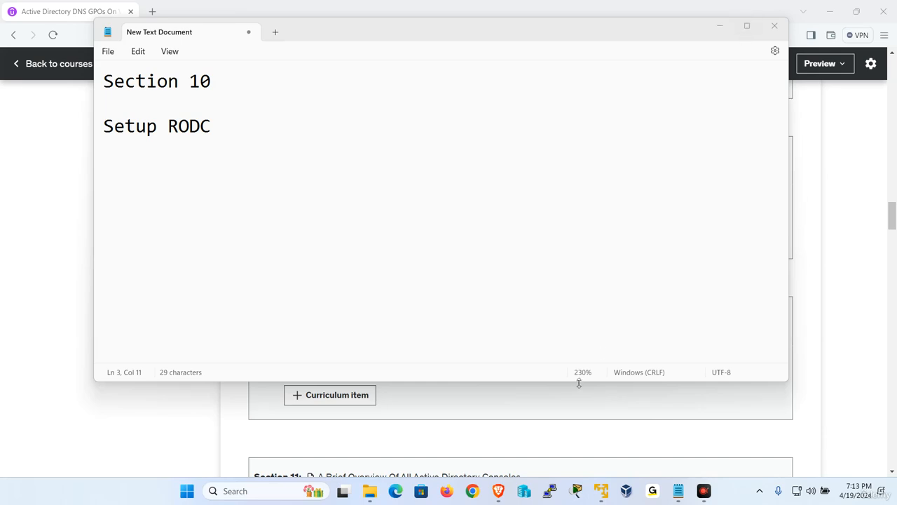
- Bring the W2019-2 virtual machine to the front from its taskbar preview
mouse_move(595, 491)
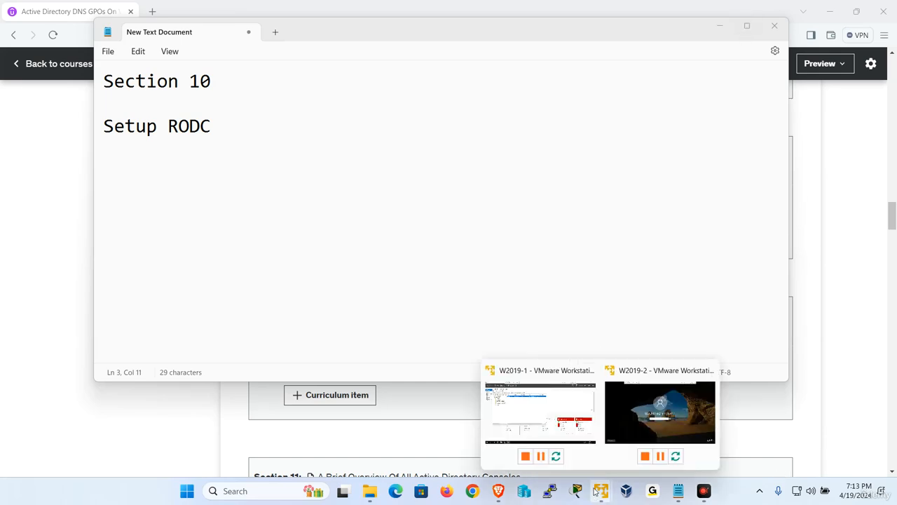
left_click(660, 412)
- Sign in to W2019-2 as the UDEMY domain administrator and cancel the Add Roles wizard
left_click(198, 8)
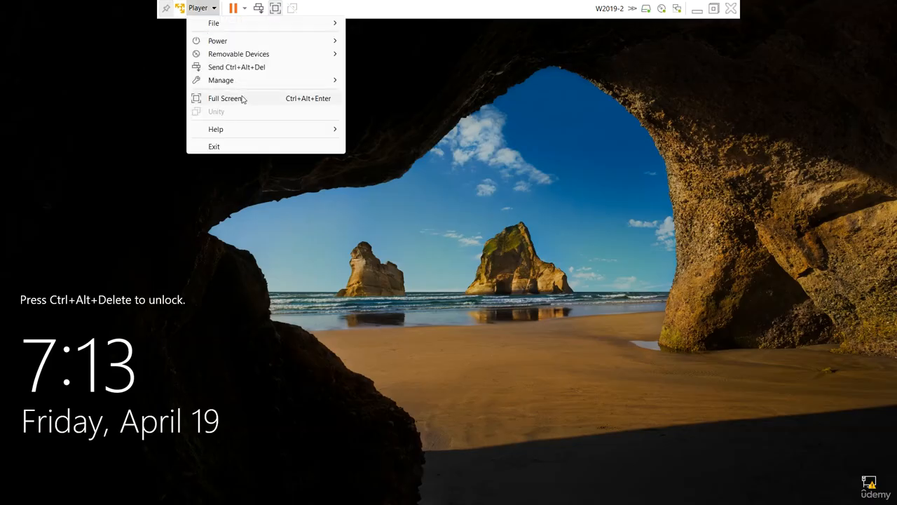
left_click(259, 68)
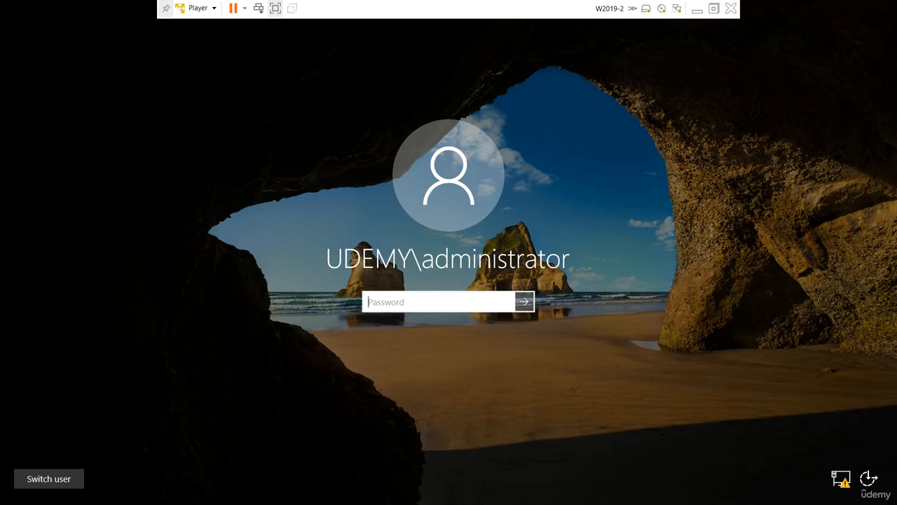
type("*******")
key("Return")
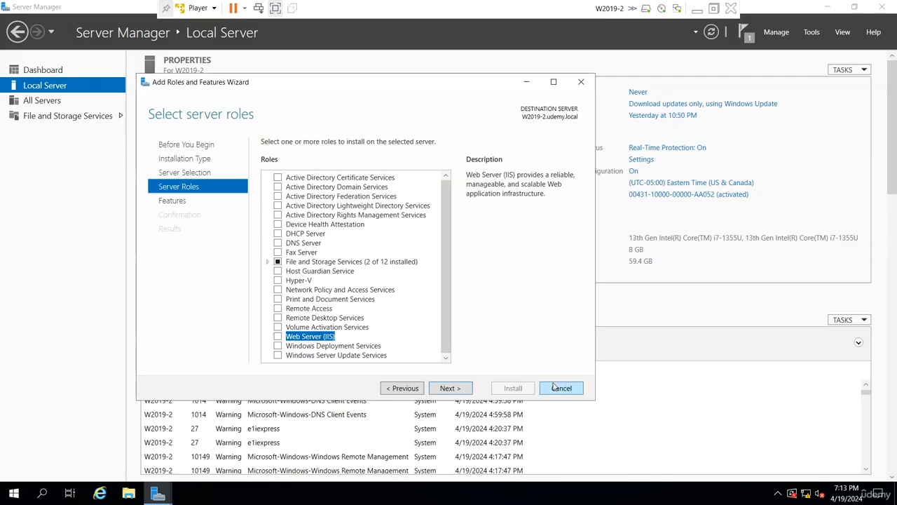
left_click(555, 387)
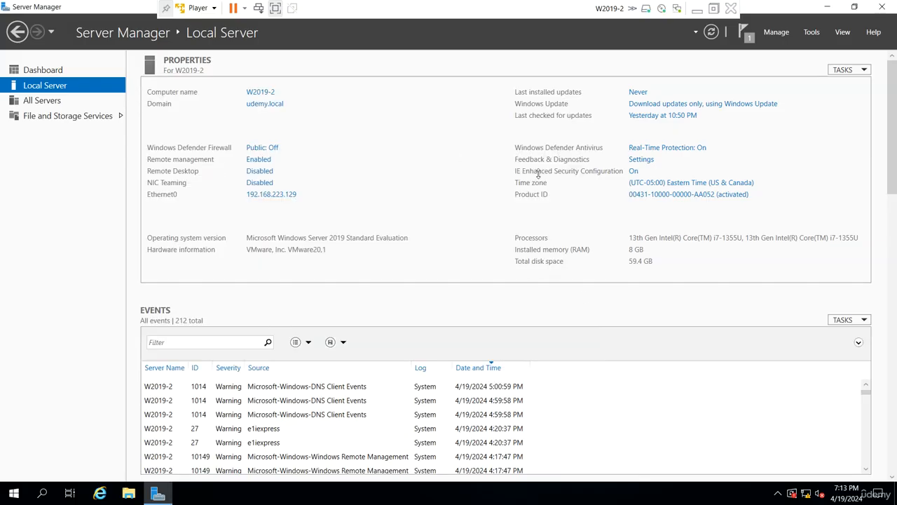
- Change W2019-2's membership from the udemy.local domain to workgroup W
left_click(275, 107)
left_click(249, 168)
left_click(68, 223)
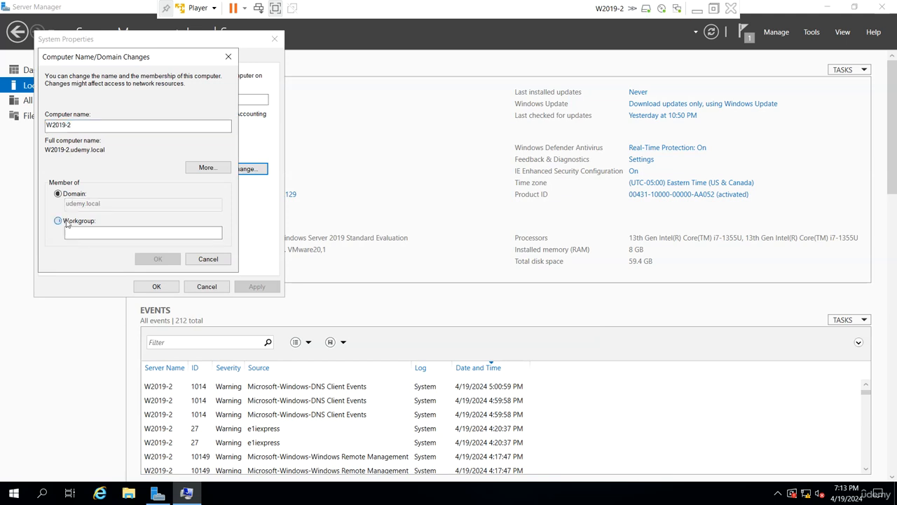
left_click(83, 233)
type("W")
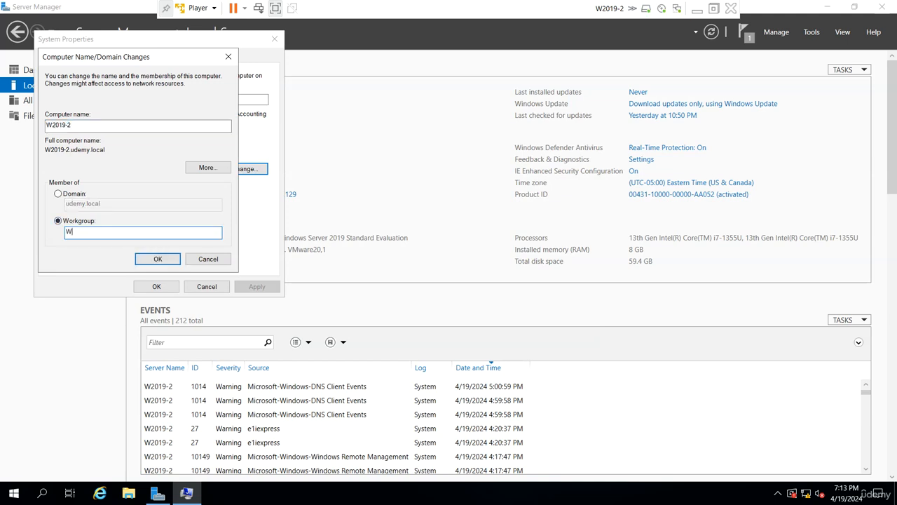
key("Return")
left_click(492, 293)
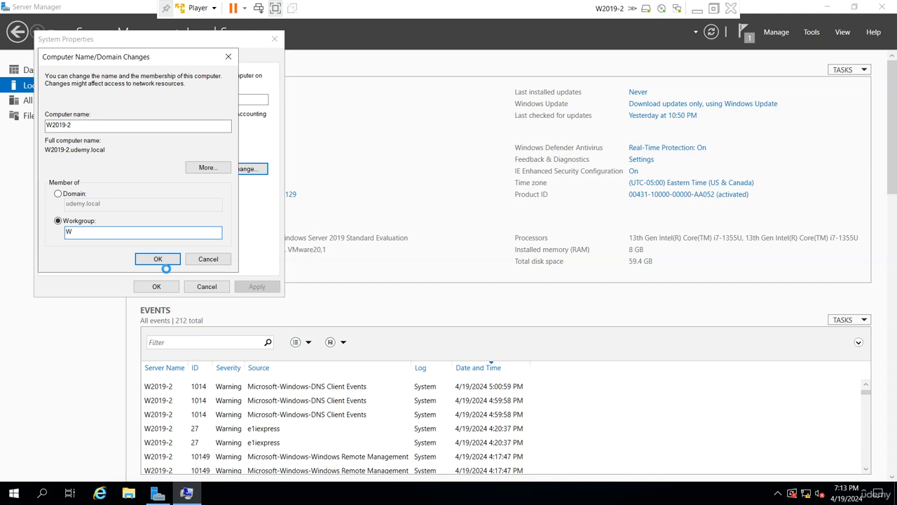
- Apply the workgroup change, acknowledge the welcome and restart notices, and restart now
left_click(166, 267)
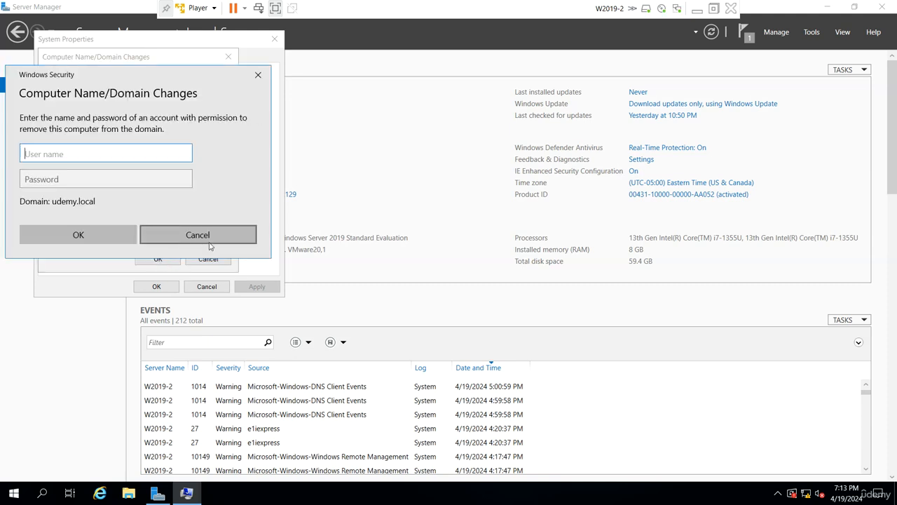
type("a")
left_click(198, 236)
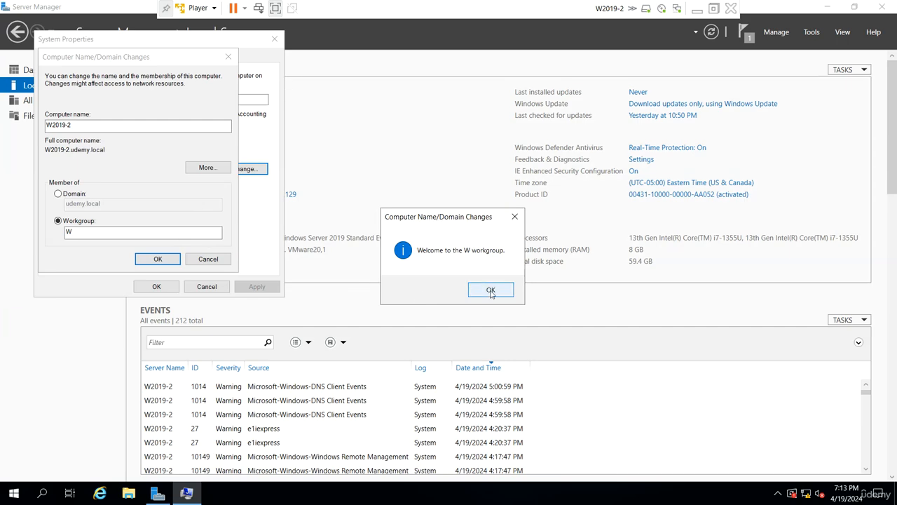
left_click(487, 288)
left_click(519, 265)
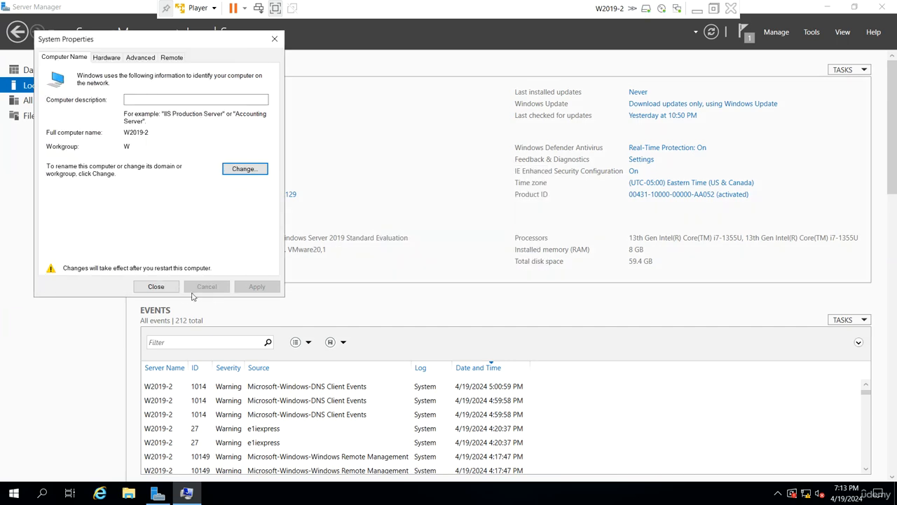
left_click(166, 285)
left_click(434, 265)
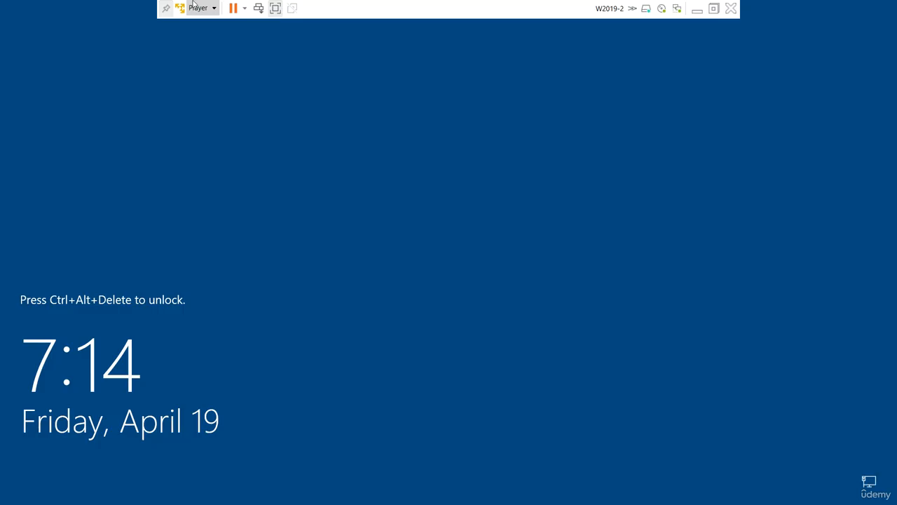
- Sign in as the local Administrator, dismiss Windows Admin Center, and show Local Server properties
left_click(198, 7)
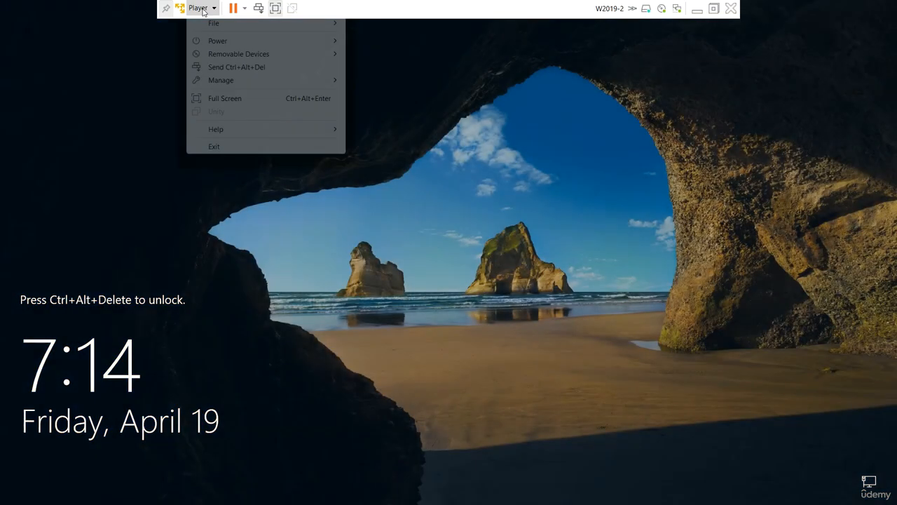
left_click(241, 68)
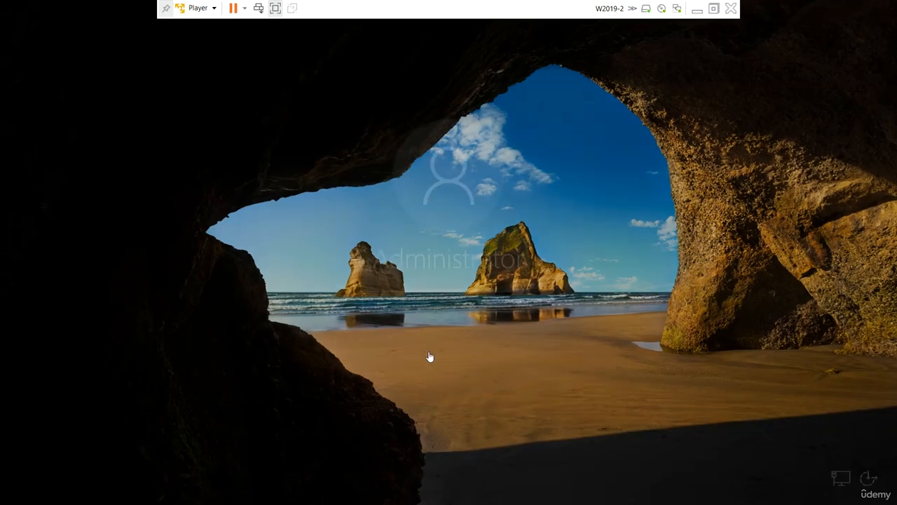
type("Pa$$w0rd")
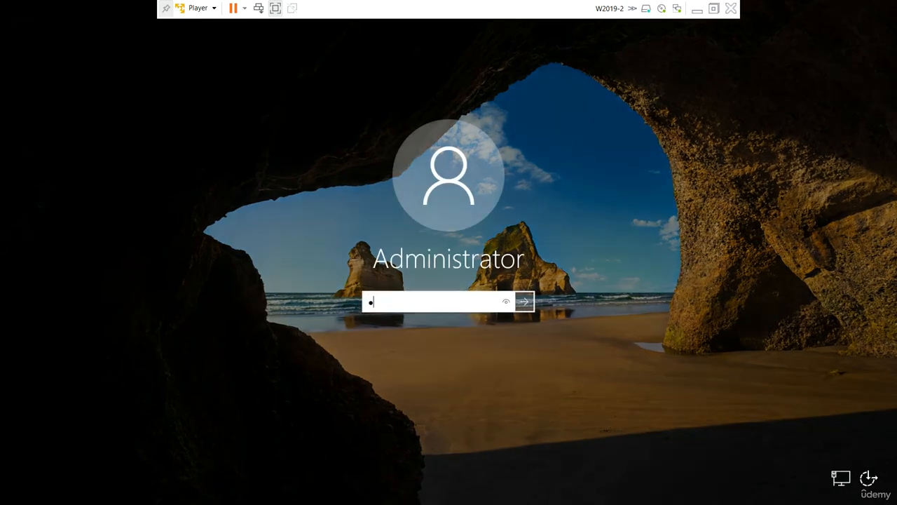
key("Return")
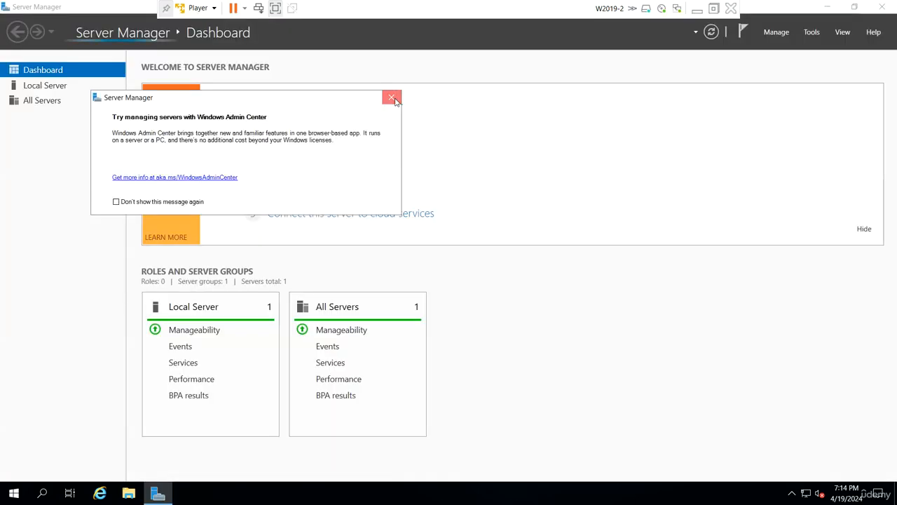
left_click(391, 98)
left_click(53, 90)
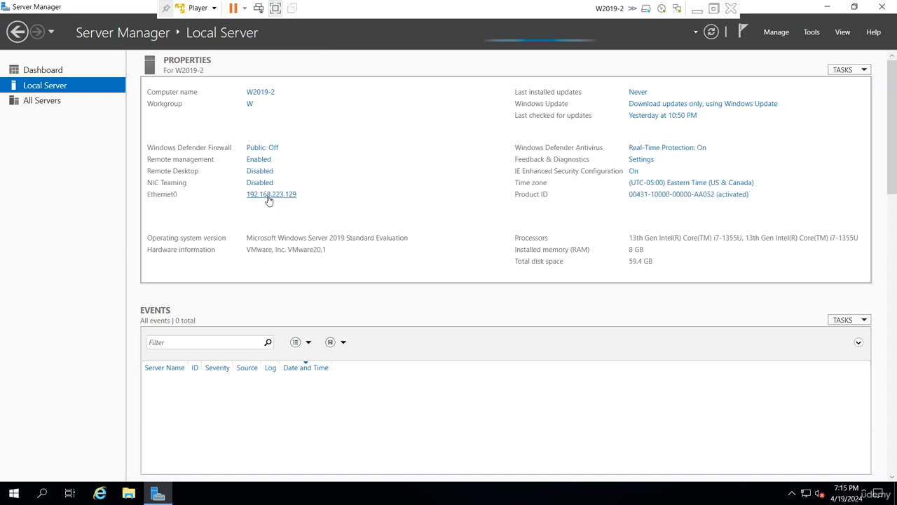
left_click(268, 199)
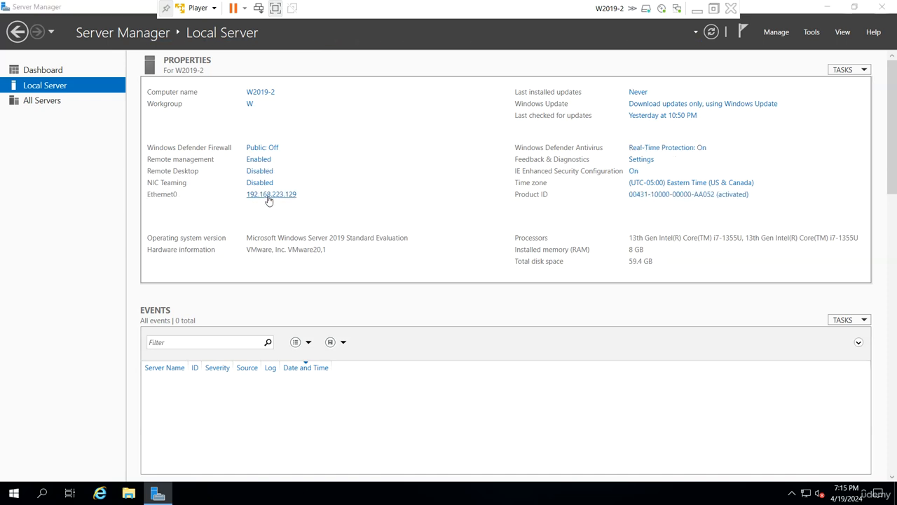
left_click(193, 152)
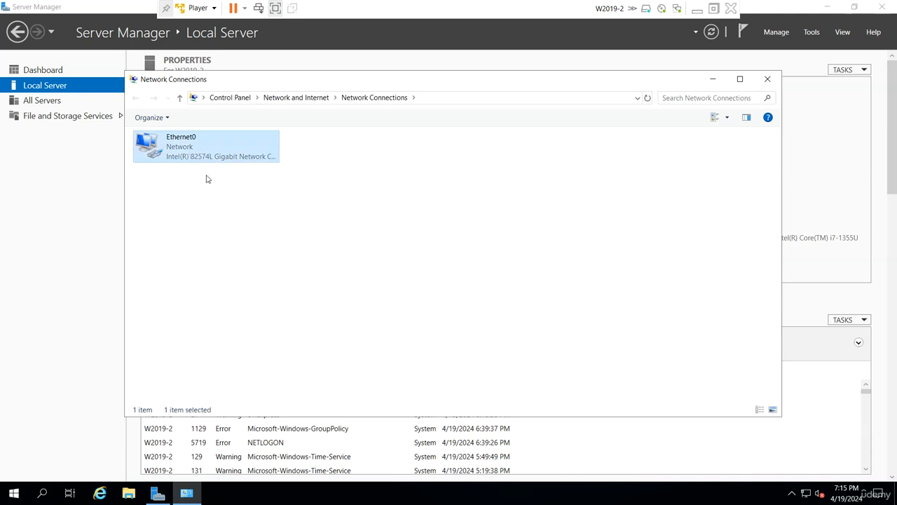
right_click(189, 153)
left_click(222, 267)
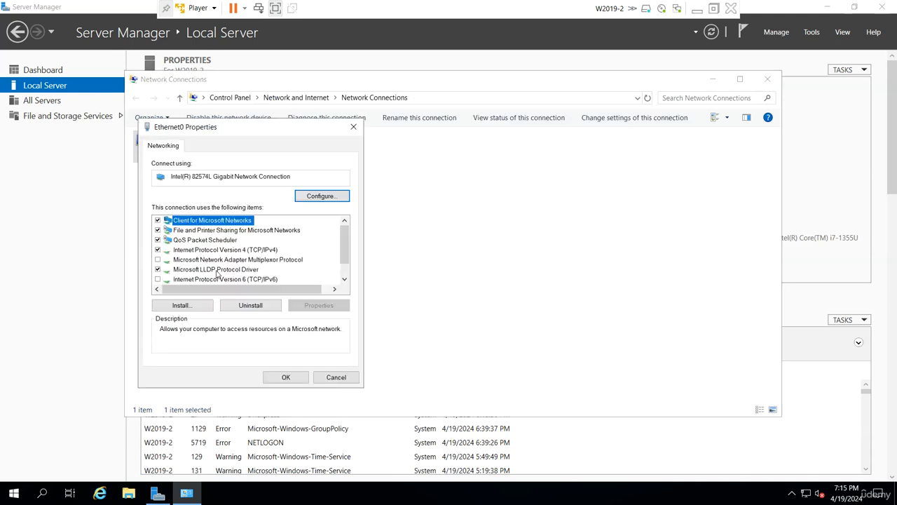
double_click(276, 251)
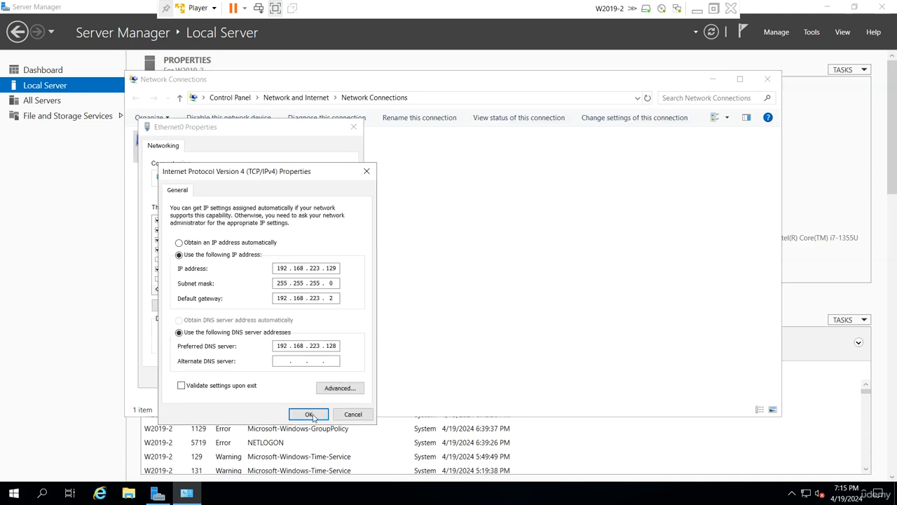
left_click(309, 415)
left_click(289, 376)
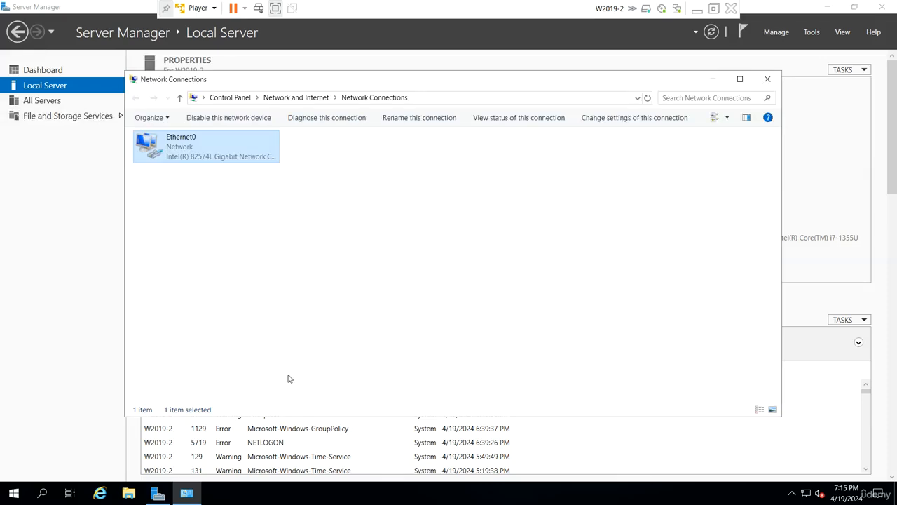
left_click(768, 78)
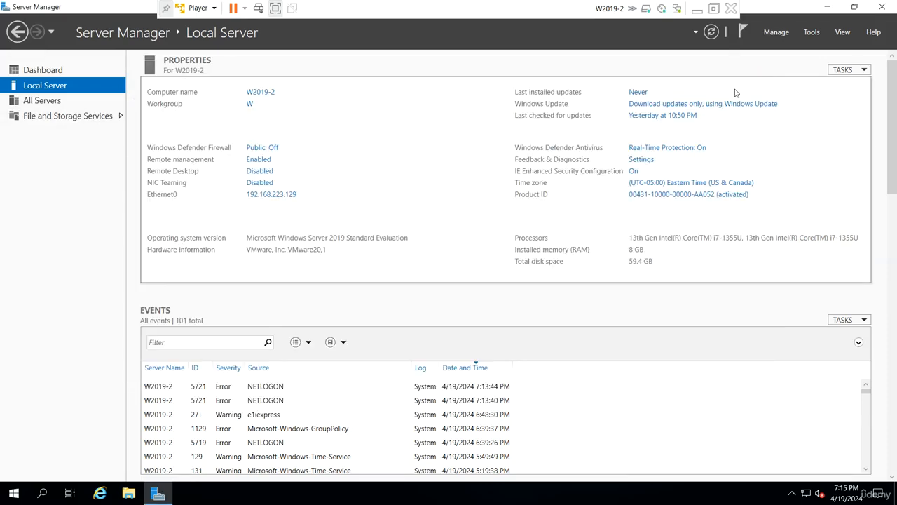
left_click(776, 32)
- Select Active Directory Domain Services plus its management tools in Add Roles and Features, and install
left_click(816, 47)
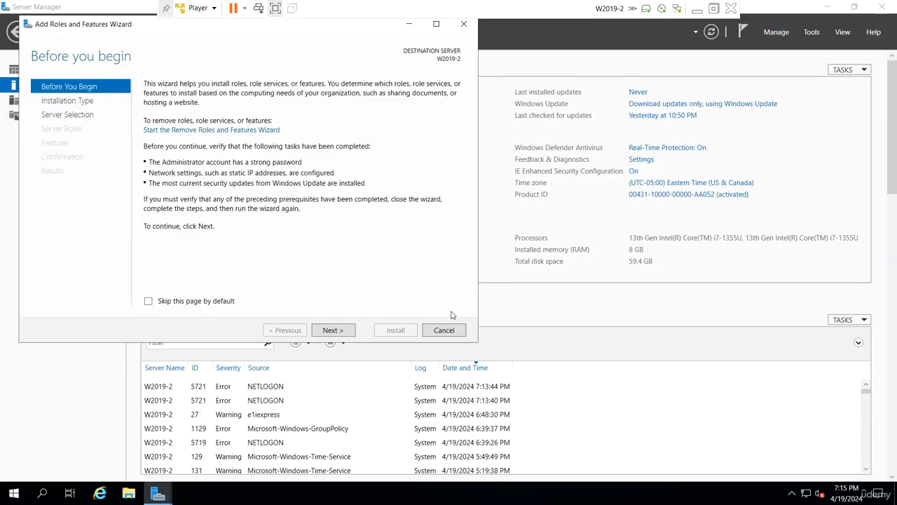
left_click(343, 336)
left_click(344, 335)
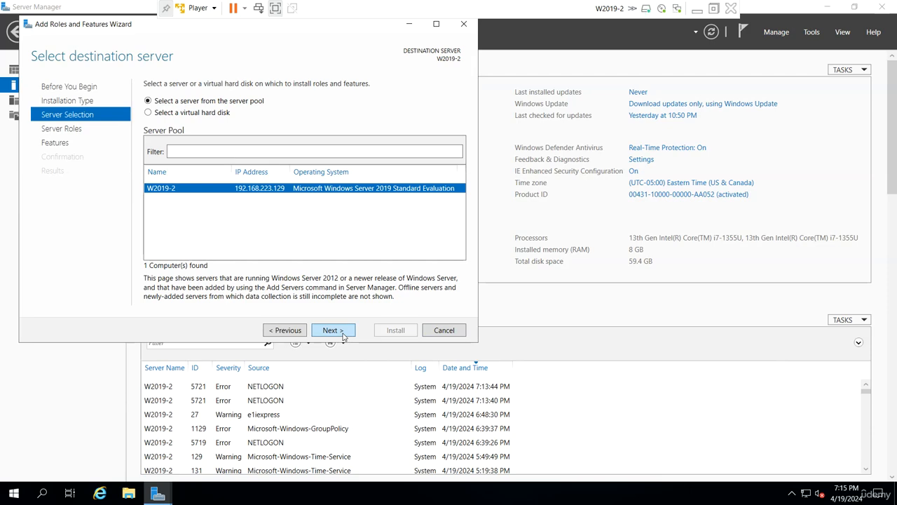
left_click(343, 336)
left_click(166, 126)
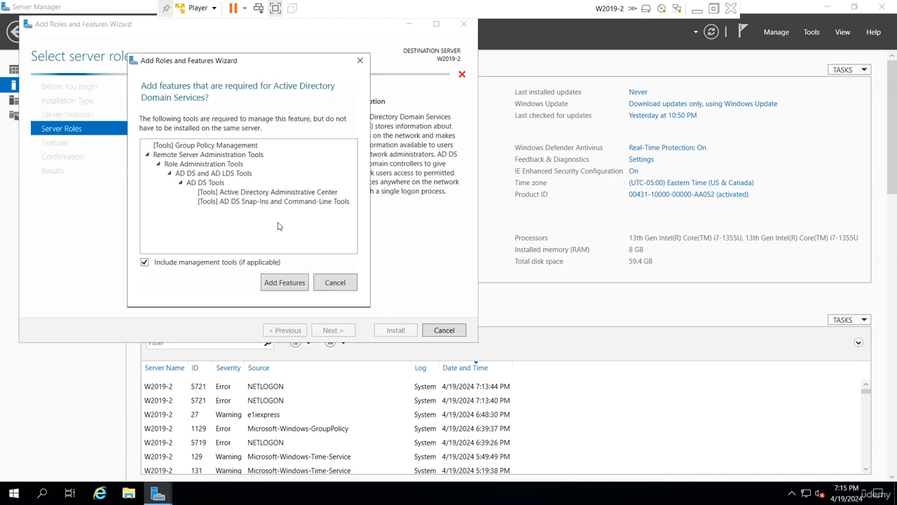
left_click(288, 285)
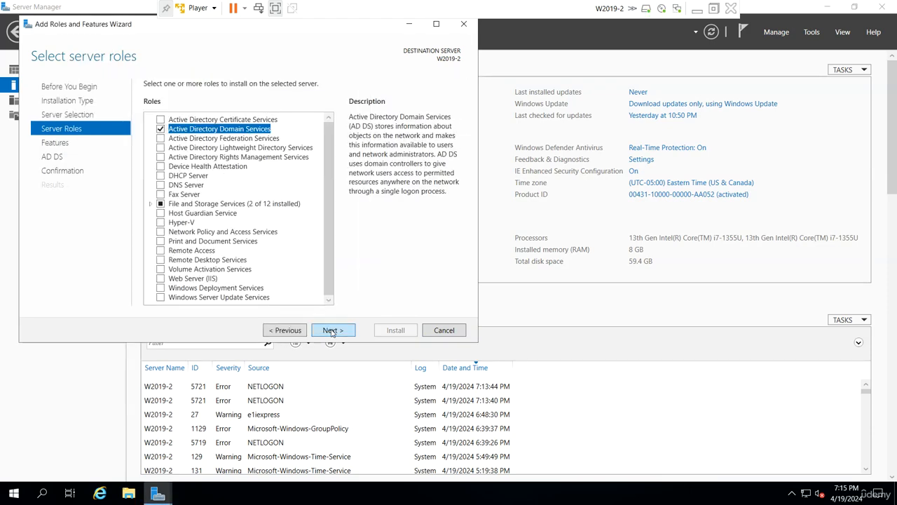
left_click(332, 330)
left_click(332, 330)
left_click(333, 330)
left_click(403, 329)
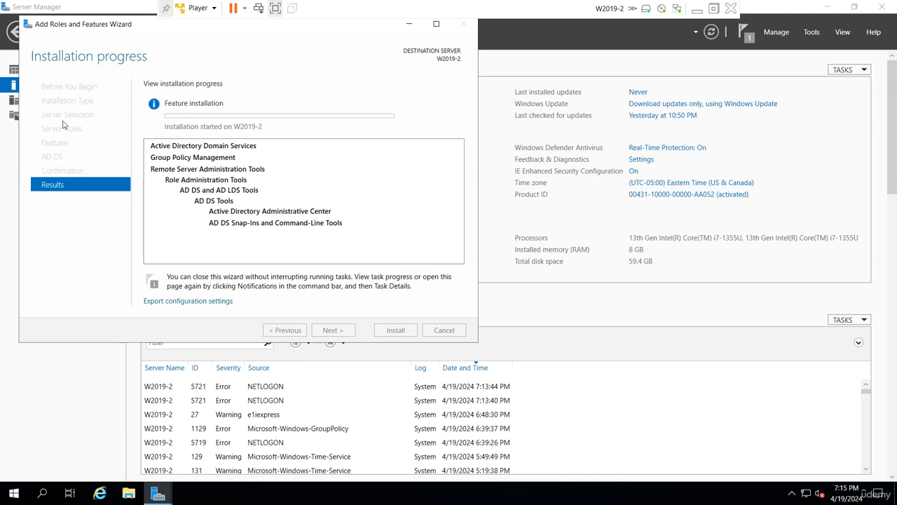
- Move the progress window aside and wait until 'Installation succeeded on W2019-2' appears
left_click_drag(117, 33, 216, 70)
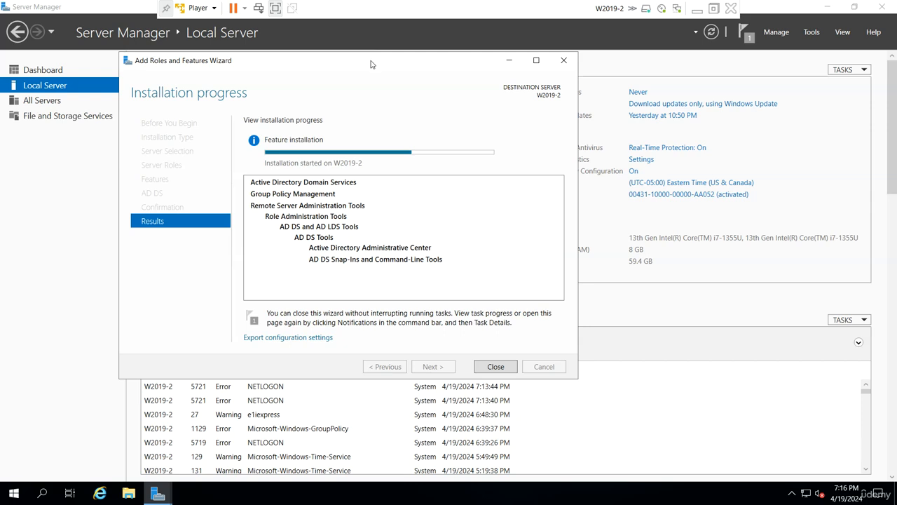
left_click_drag(372, 63, 389, 66)
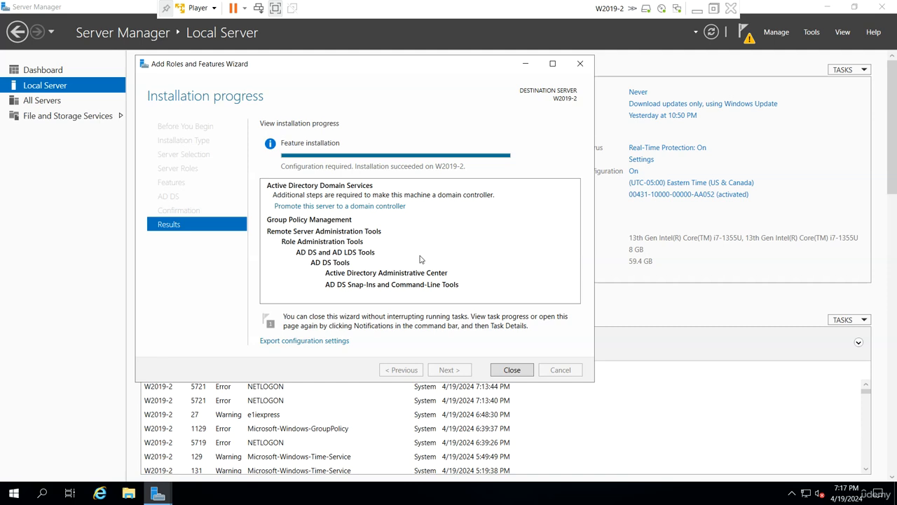
- Start promoting the server to a domain controller in the existing domain udemy.local
left_click(382, 208)
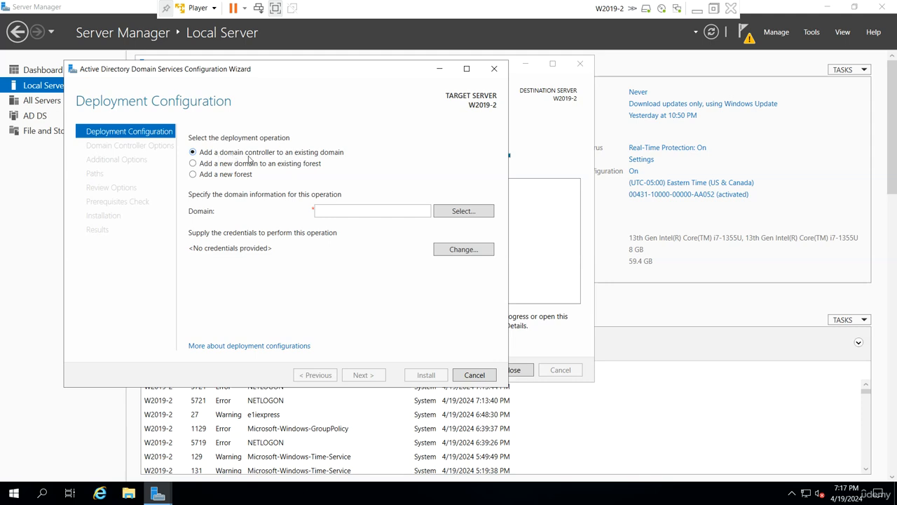
left_click(323, 211)
type("udemy.local")
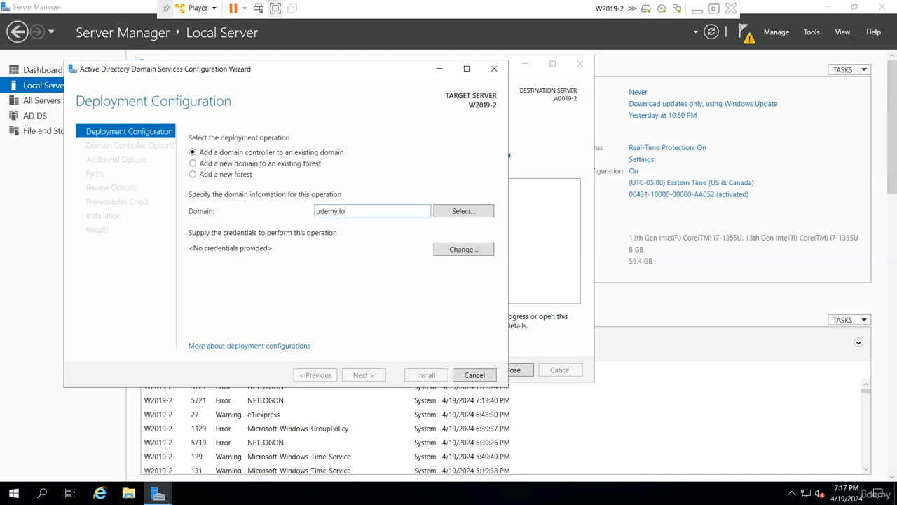
- Supply the udemy\administrator credentials for the deployment and continue to domain controller options
left_click(480, 256)
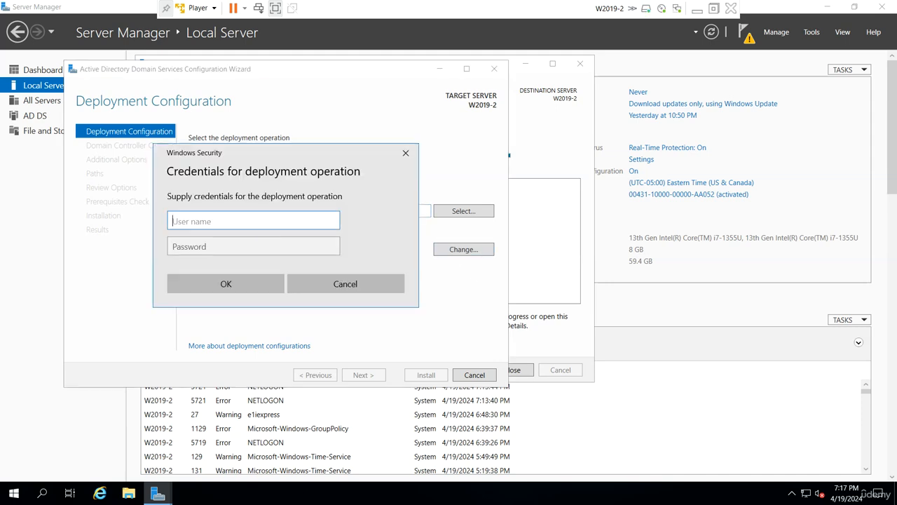
type("udemy\\administrator")
key("Tab")
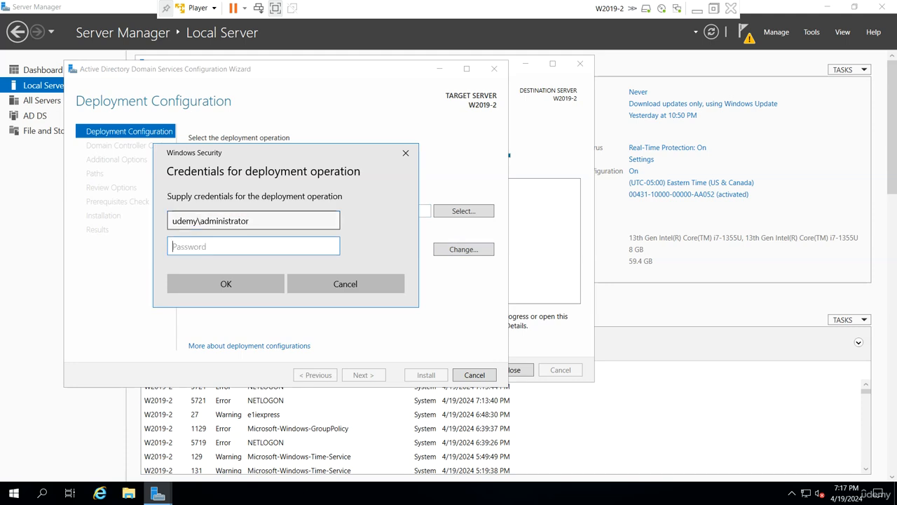
key("Caps_Lock")
type("•")
key("Caps_Lock")
type("•••••")
key("Return")
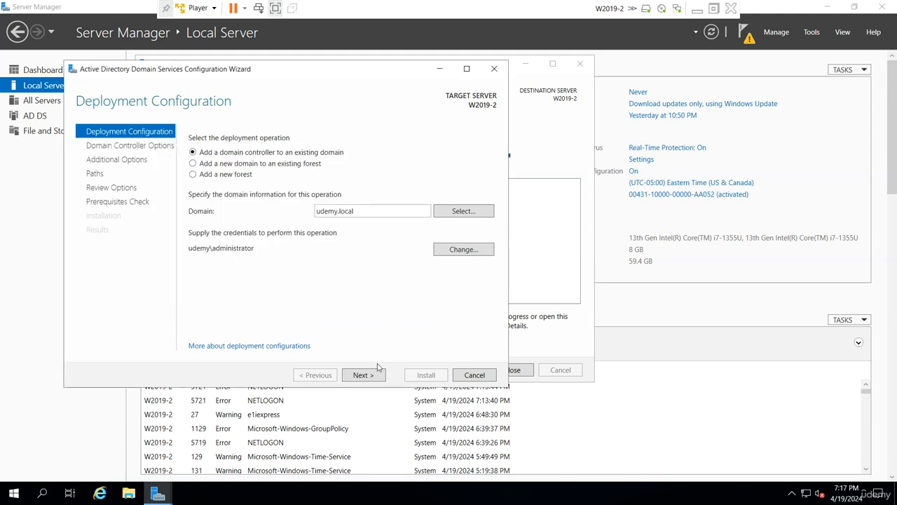
left_click(374, 377)
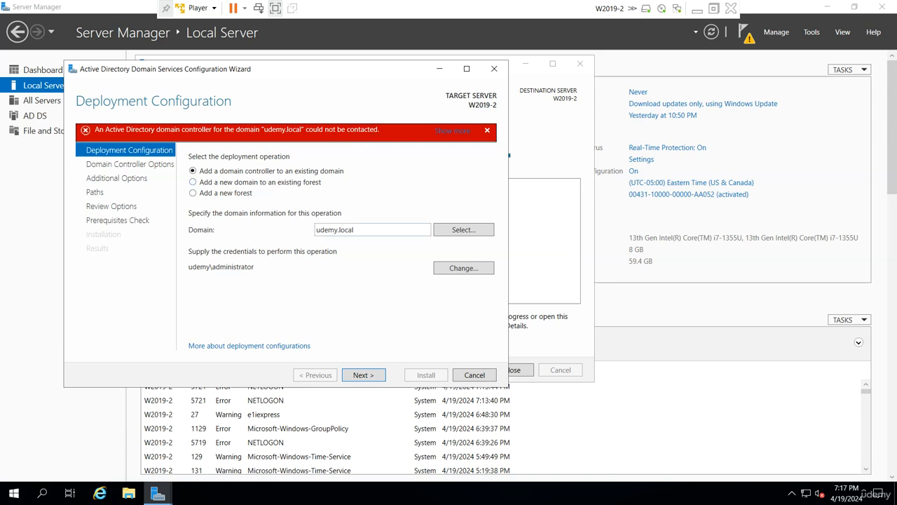
- Retry validation, then open Network Connections and bring up the Ethernet0 adapter's actions
left_click(373, 376)
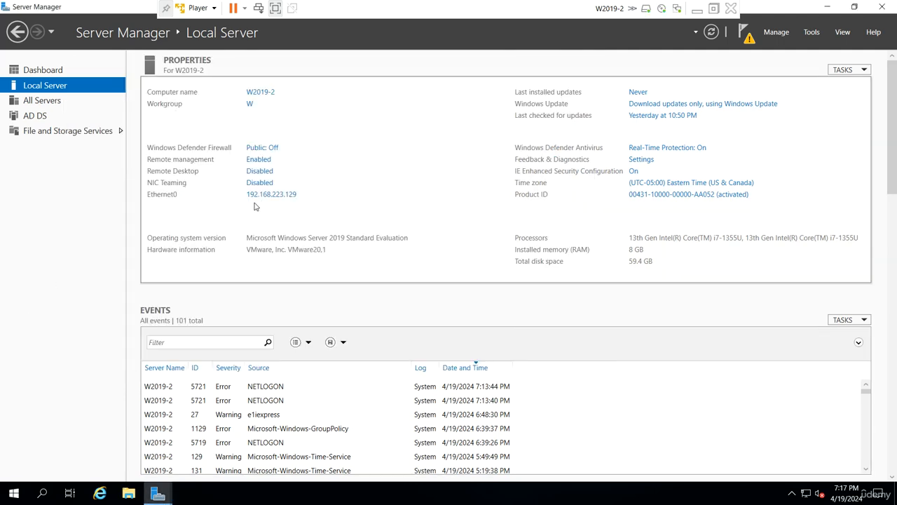
left_click(261, 195)
right_click(167, 158)
- Check Ethernet0's details showing DNS server 192.168.223.128, close them, and return to the host
left_click(193, 176)
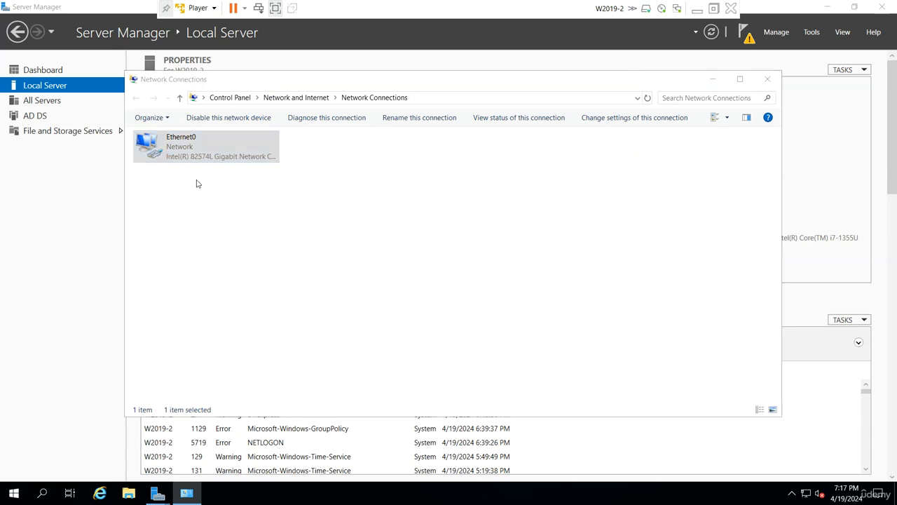
left_click(397, 240)
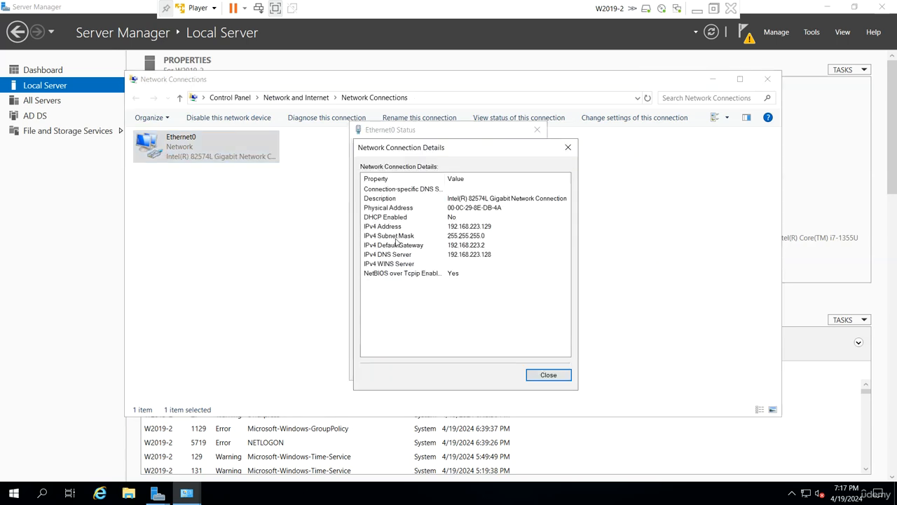
left_click(484, 255)
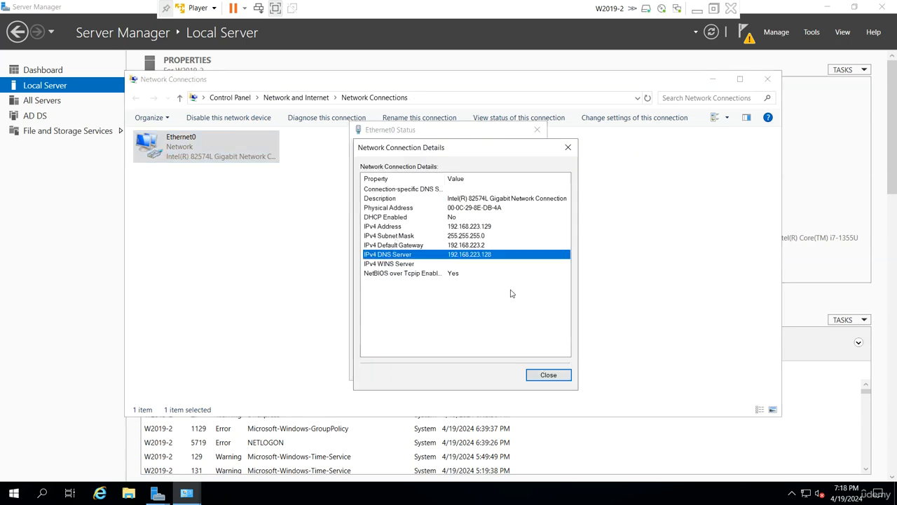
left_click(547, 375)
left_click(523, 369)
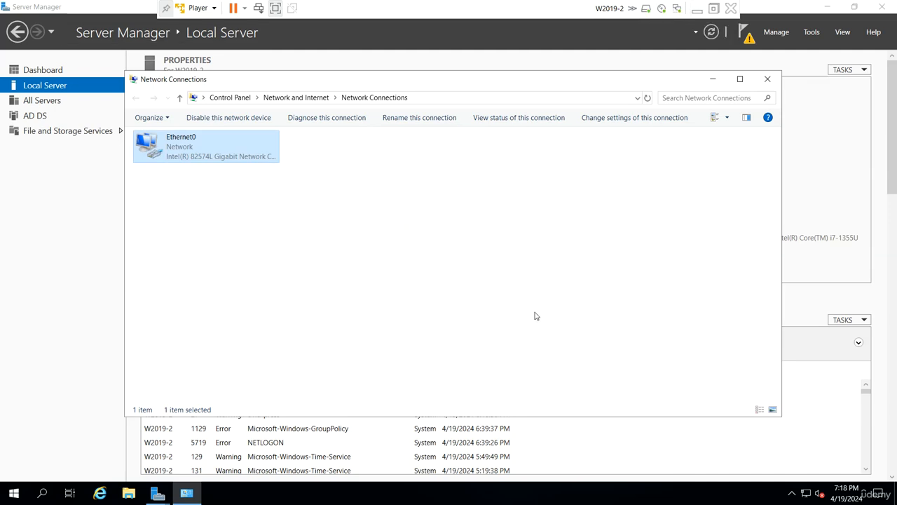
left_click(697, 8)
- Switch to W2019-1, sign in, and show Server Manager's Local Server properties
mouse_move(601, 491)
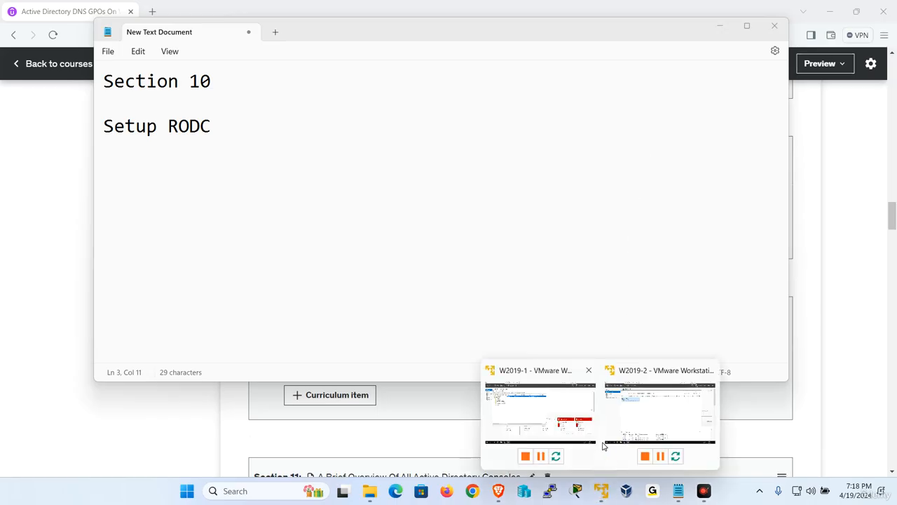
left_click(543, 409)
left_click(198, 8)
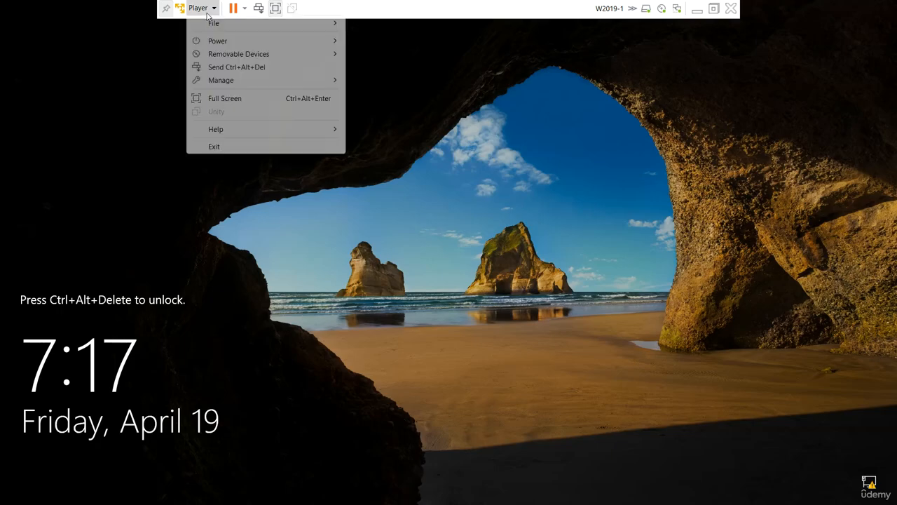
left_click(232, 66)
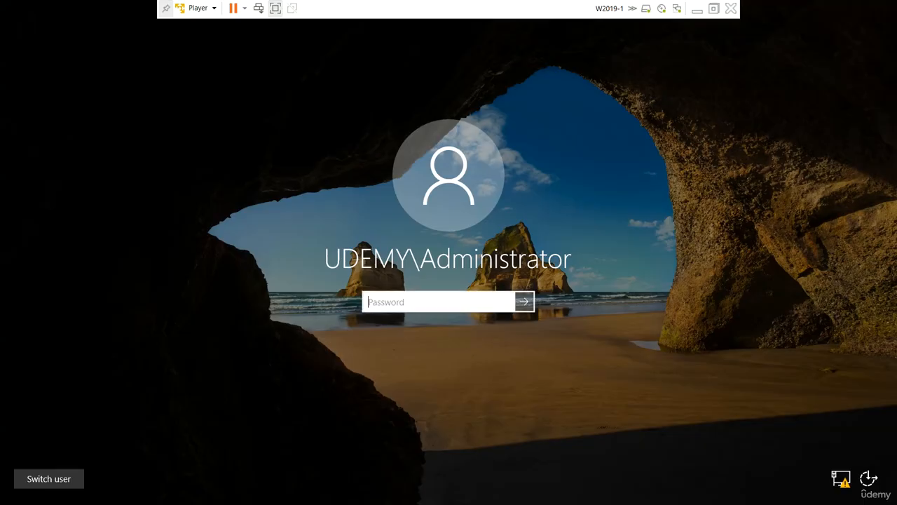
type("***********")
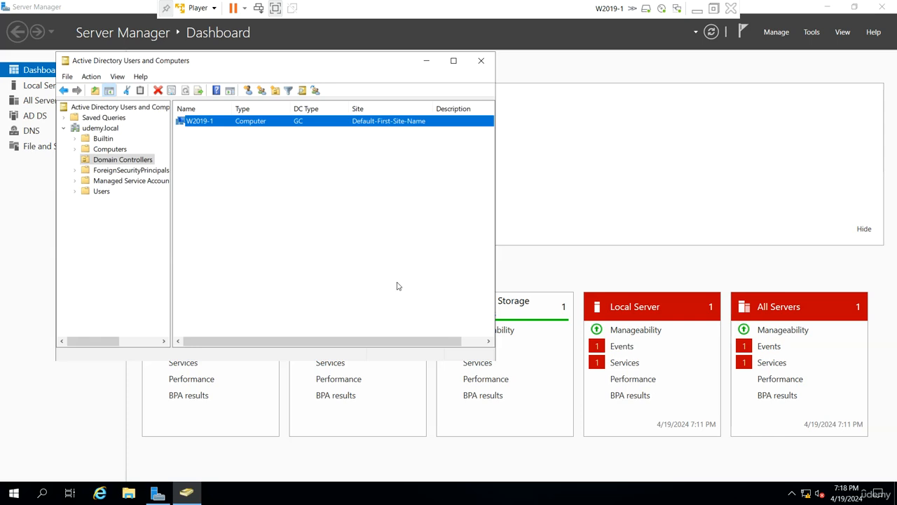
left_click(9, 276)
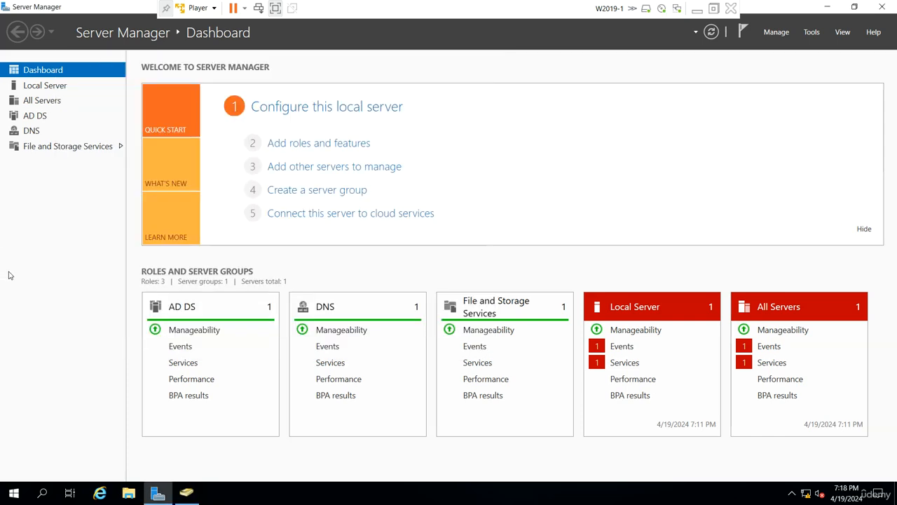
left_click(56, 89)
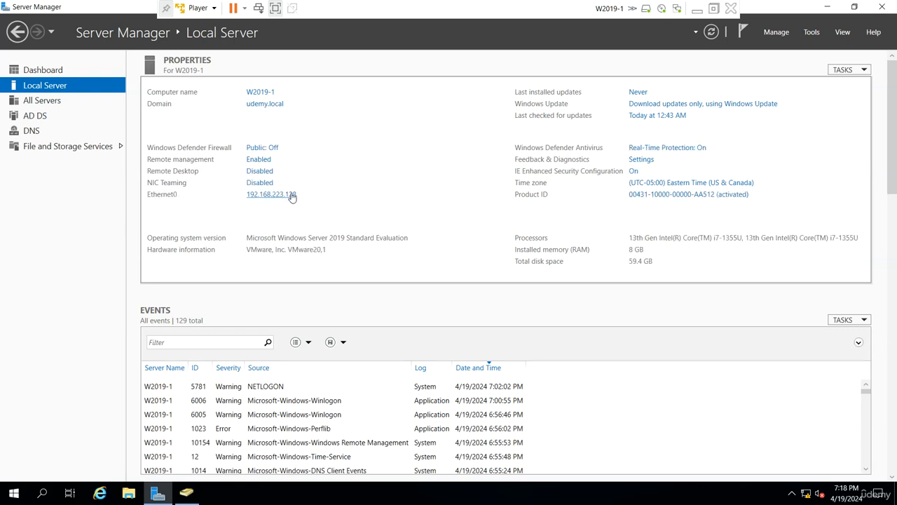
- Review Ethernet0's IPv4 settings: static 192.168.223.128 with DNS 127.0.0.1, then close everything
left_click(292, 198)
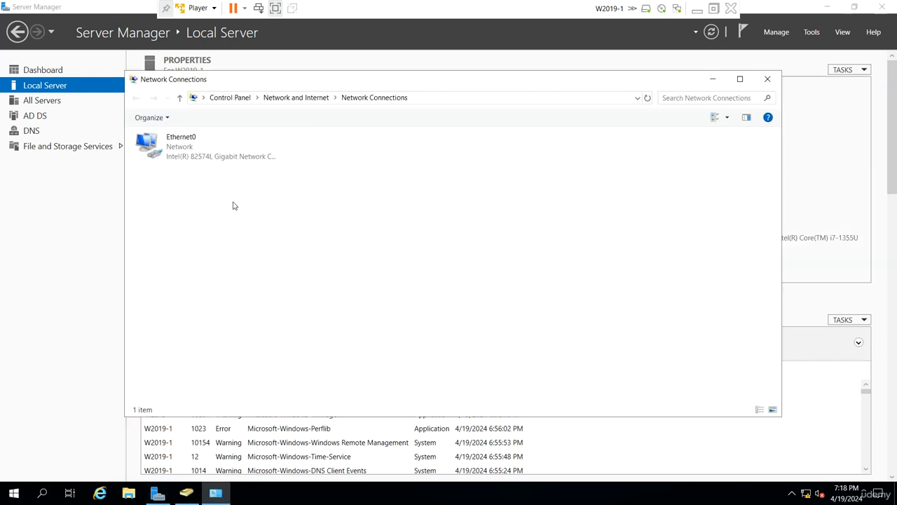
left_click(175, 162)
right_click(171, 157)
left_click(206, 270)
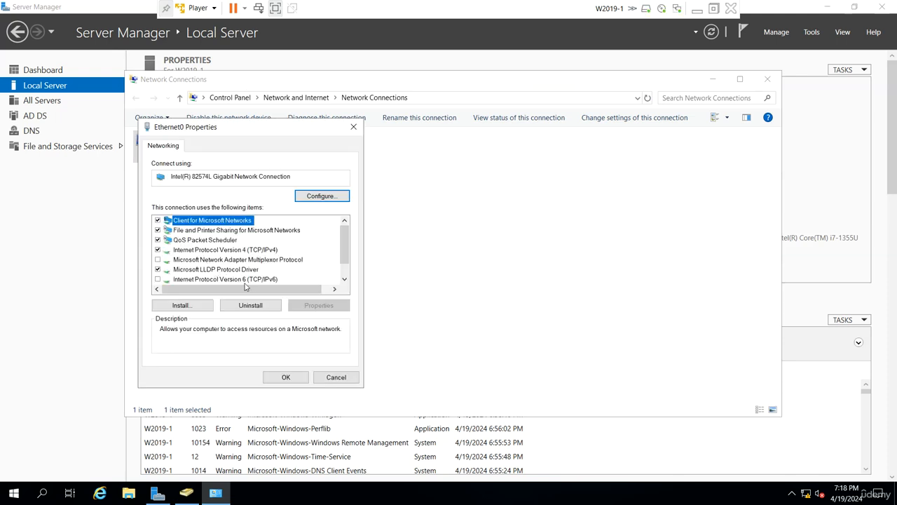
double_click(265, 250)
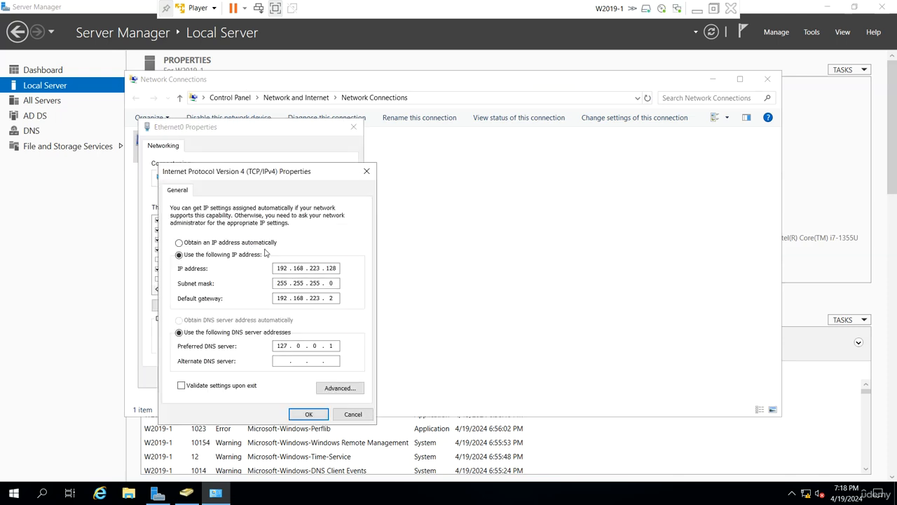
left_click(308, 414)
left_click(284, 378)
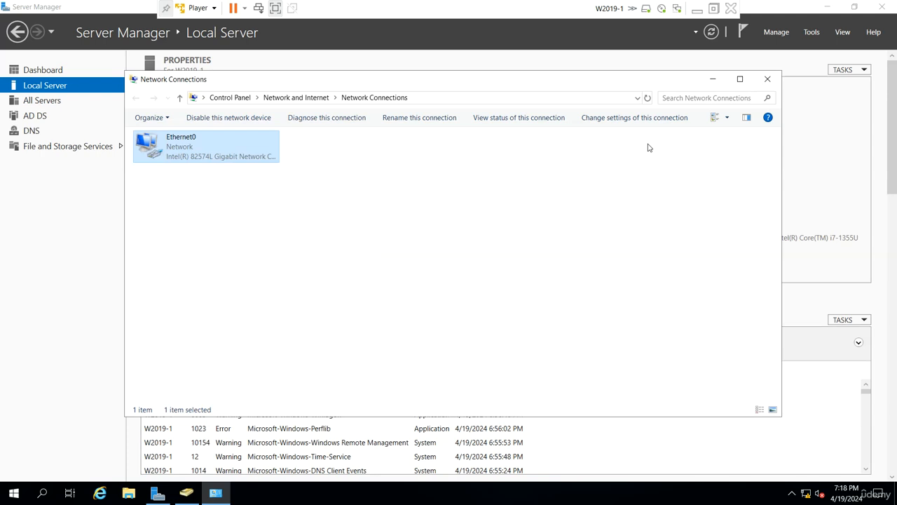
left_click(767, 80)
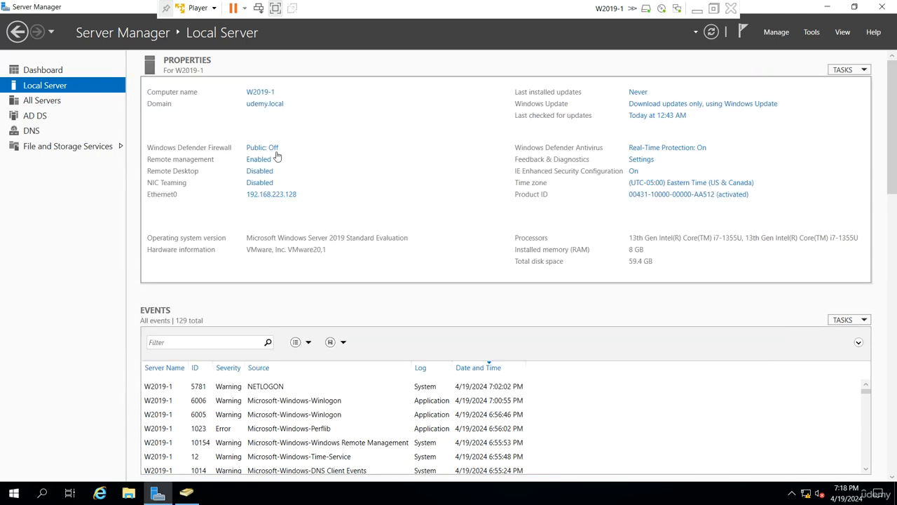
- In DNS Manager, delete the existing udemy.local forward lookup zone, including its Active Directory copy
left_click(812, 32)
left_click(717, 176)
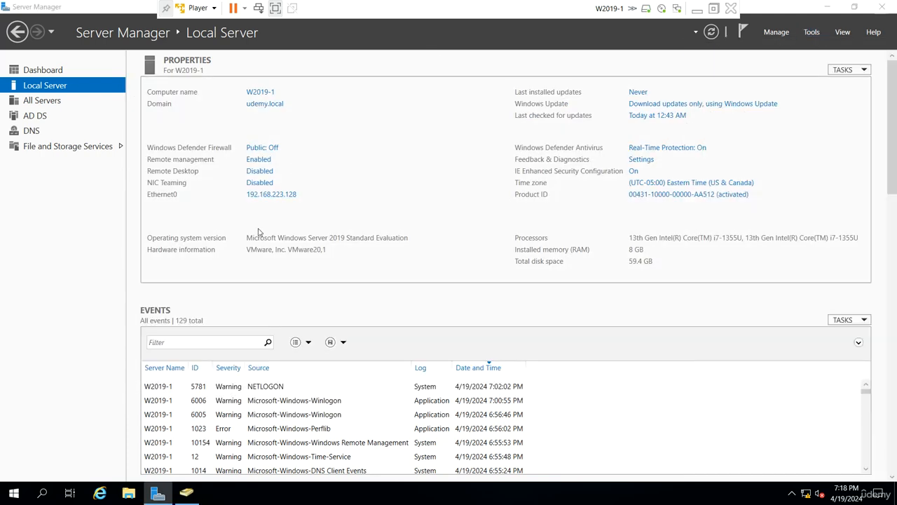
double_click(61, 104)
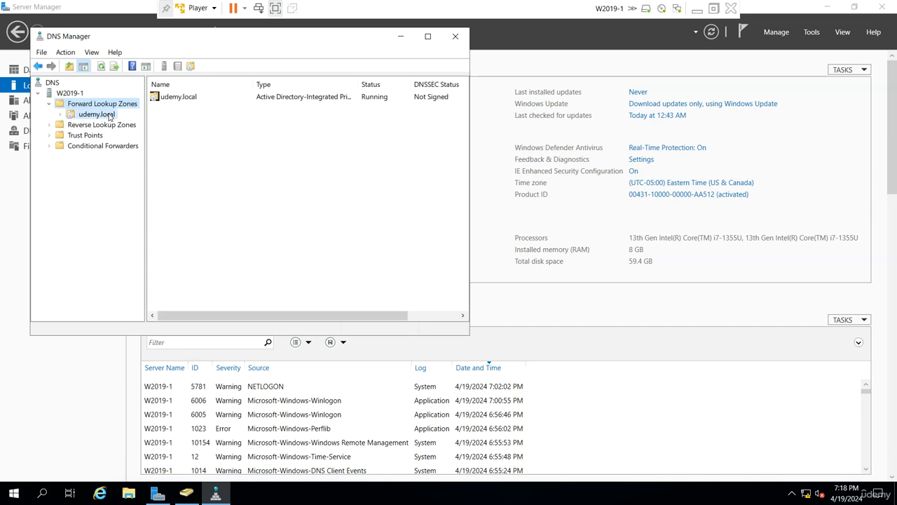
left_click(96, 114)
right_click(98, 115)
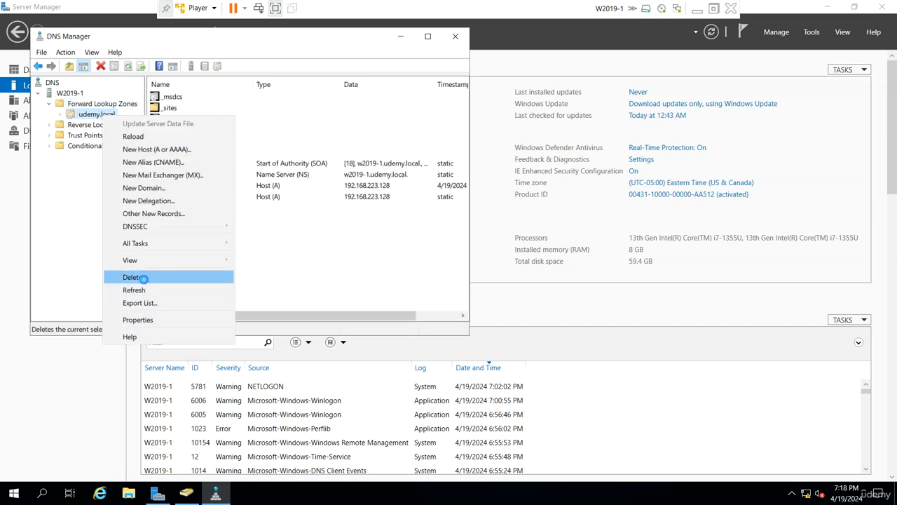
left_click(137, 278)
left_click(483, 332)
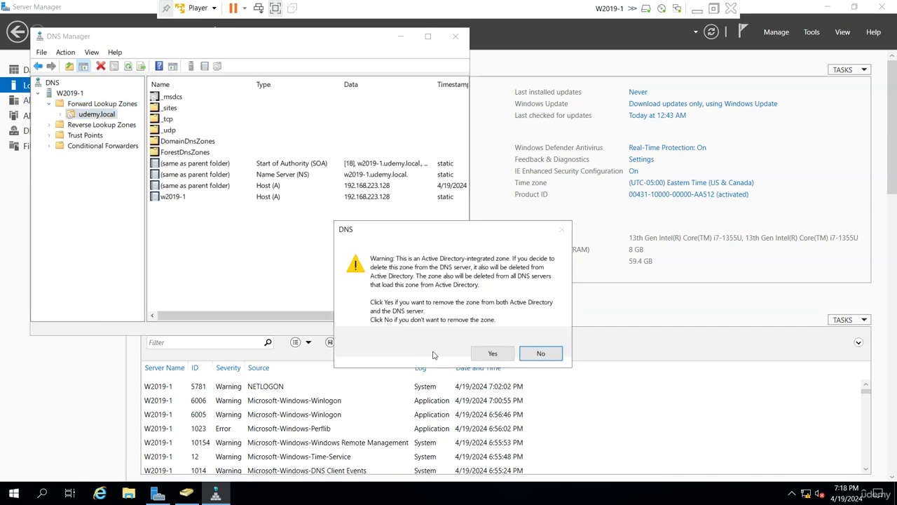
left_click(501, 354)
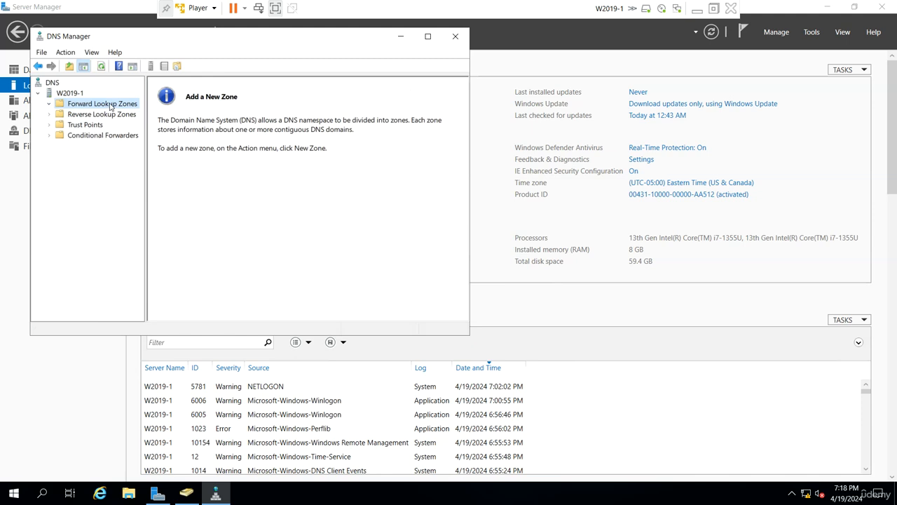
- Create udemy.local as a primary zone with the default zone file and both nonsecure and secure dynamic updates
right_click(110, 105)
left_click(141, 110)
left_click(259, 271)
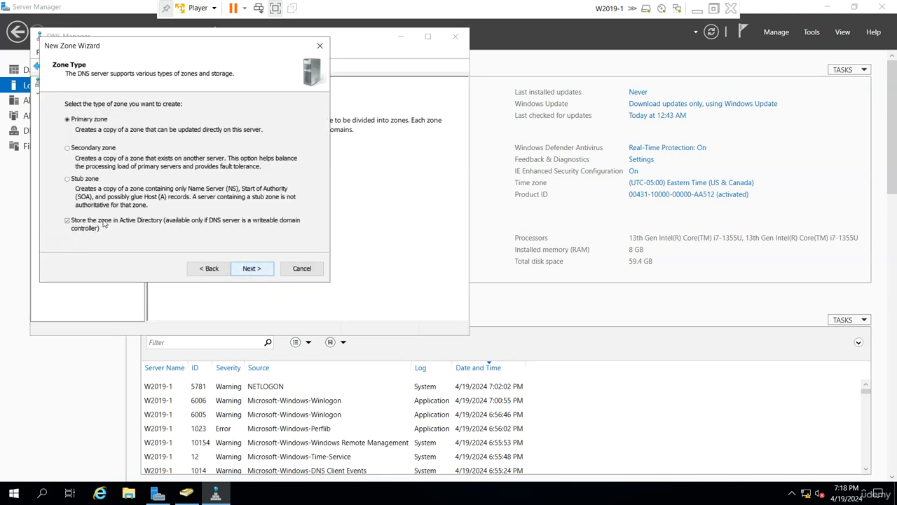
left_click(249, 270)
type("udemy.local")
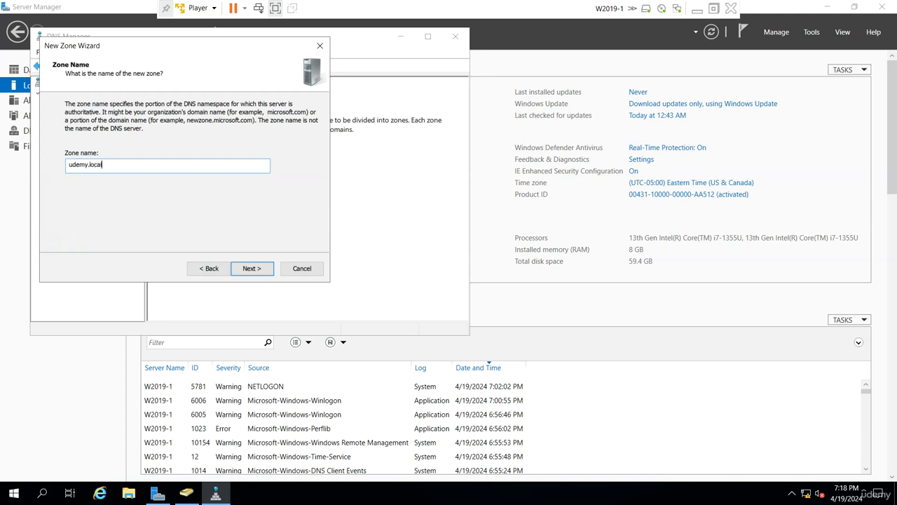
left_click(249, 268)
left_click(254, 271)
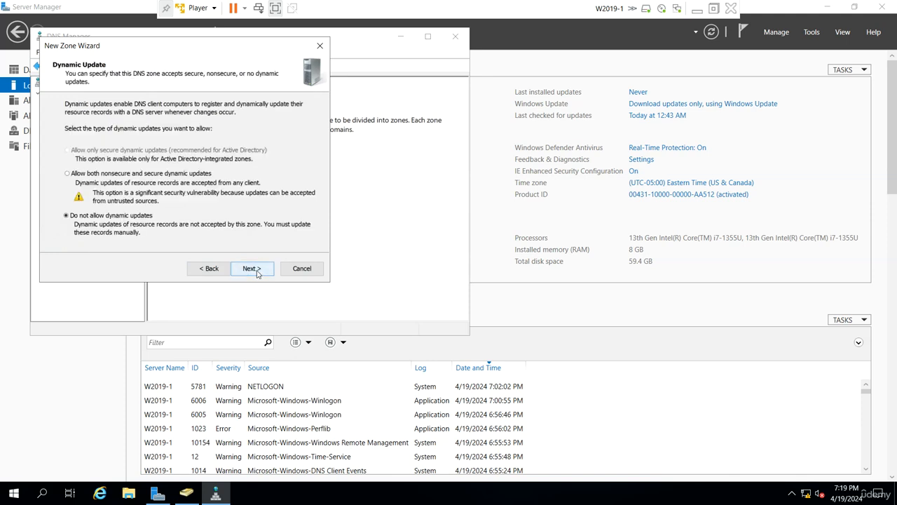
left_click(128, 175)
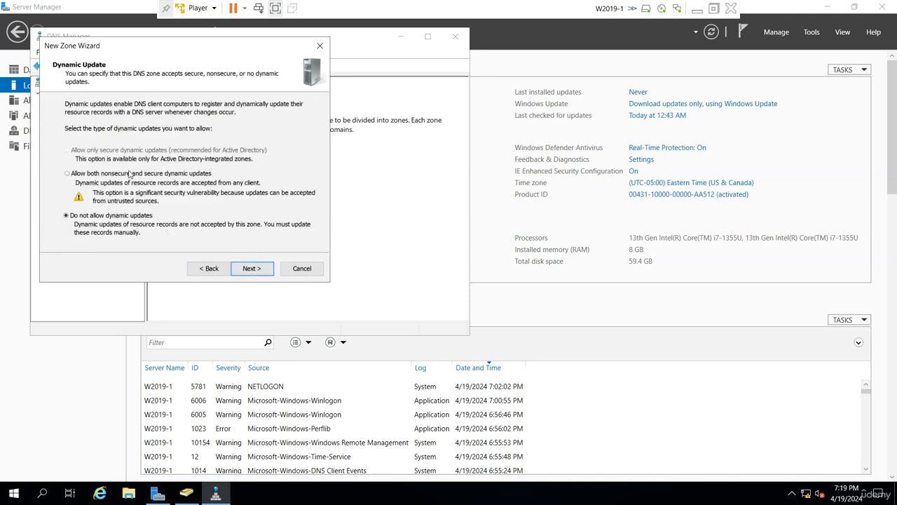
left_click(252, 269)
left_click(254, 268)
double_click(174, 98)
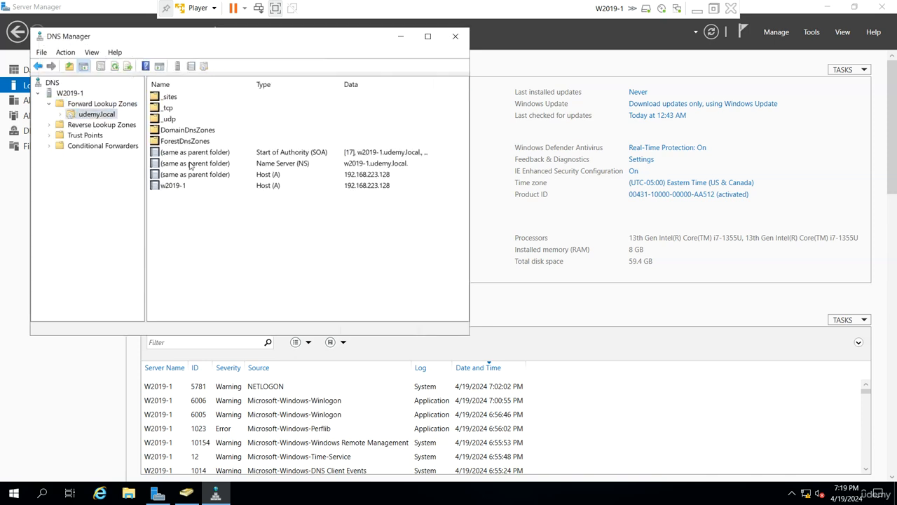
- Restart Active Directory Domain Services and its dependent services from the Services console
left_click(814, 32)
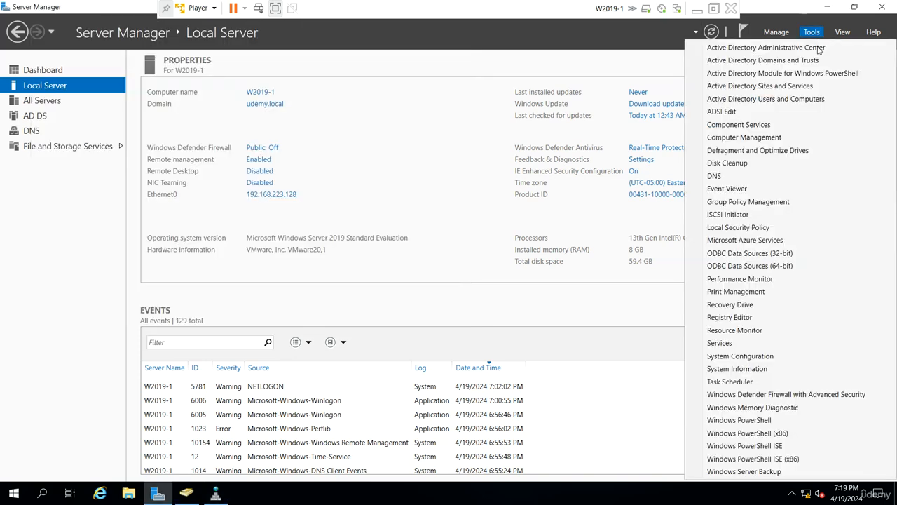
left_click(761, 341)
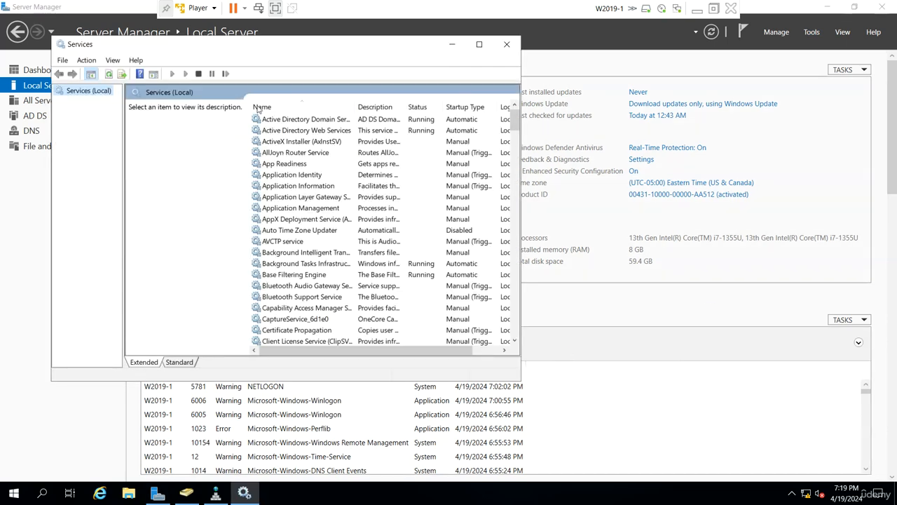
right_click(317, 120)
left_click(356, 179)
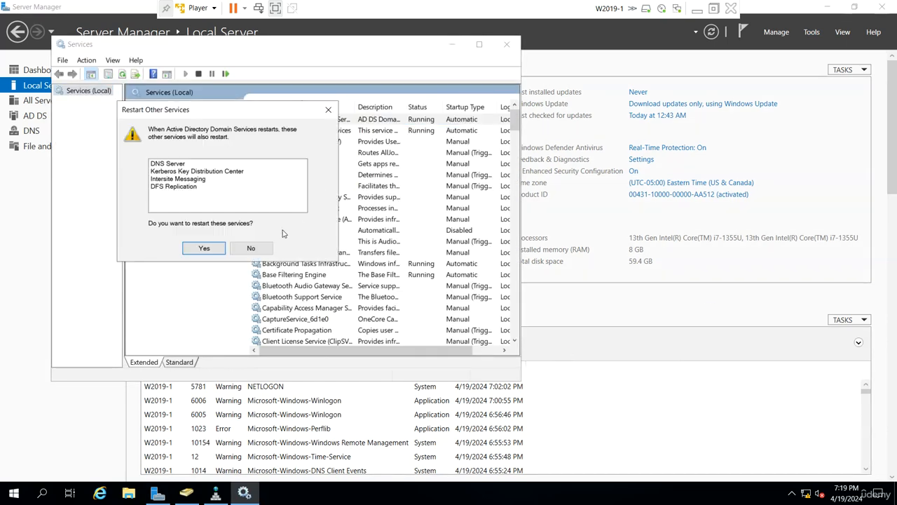
left_click(204, 249)
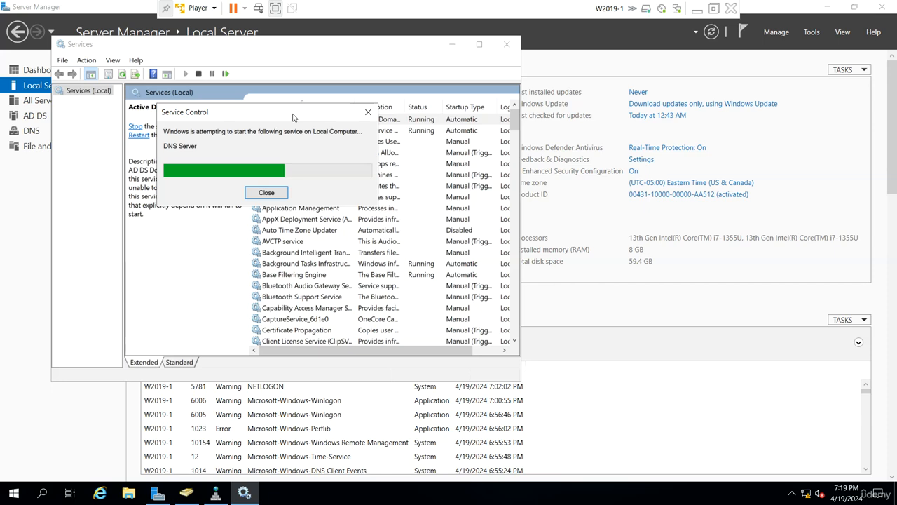
- Refresh the udemy.local zone in DNS Manager so _msdcs appears, then minimize W2019-1
left_click(215, 495)
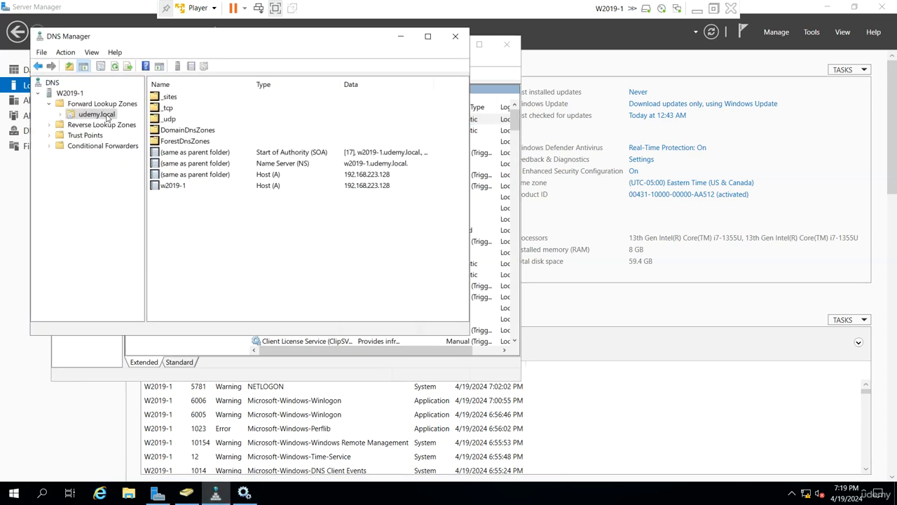
right_click(108, 117)
left_click(164, 289)
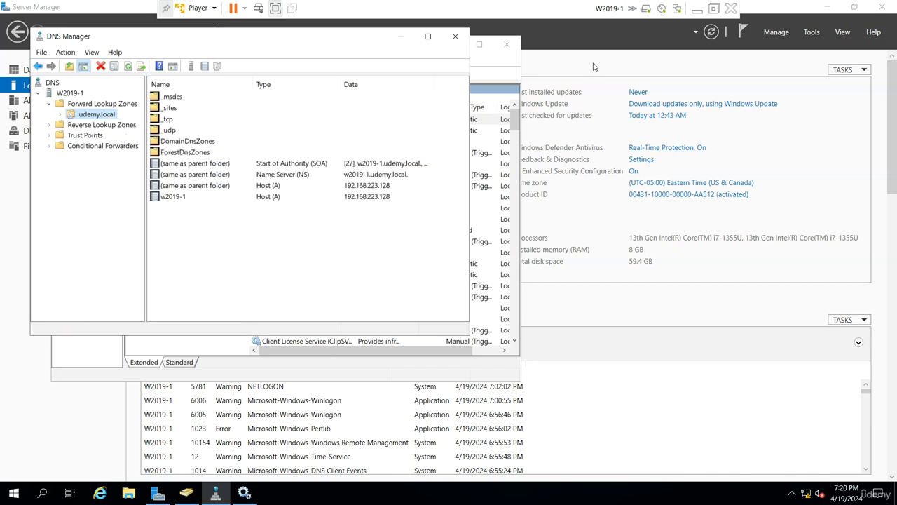
left_click(698, 8)
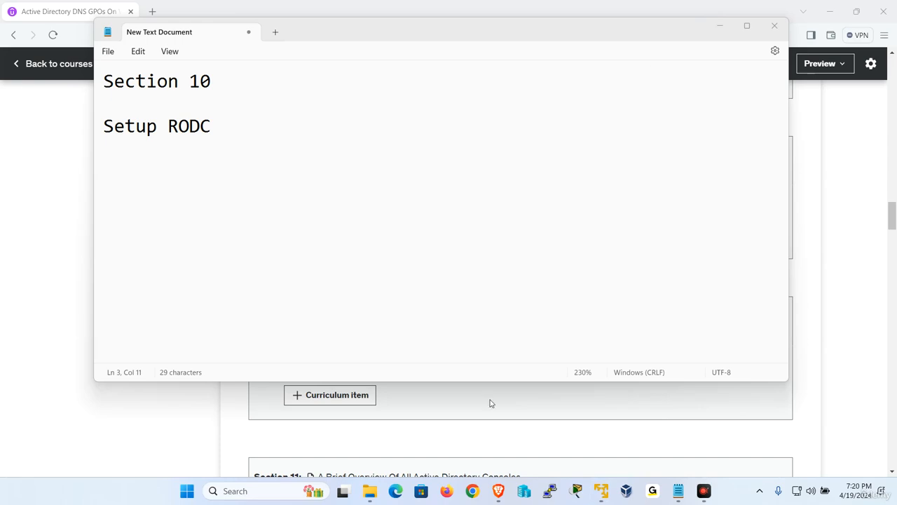
- On W2019-2, continue the AD DS configuration wizard now that udemy.local is reachable
mouse_move(600, 488)
left_click(662, 413)
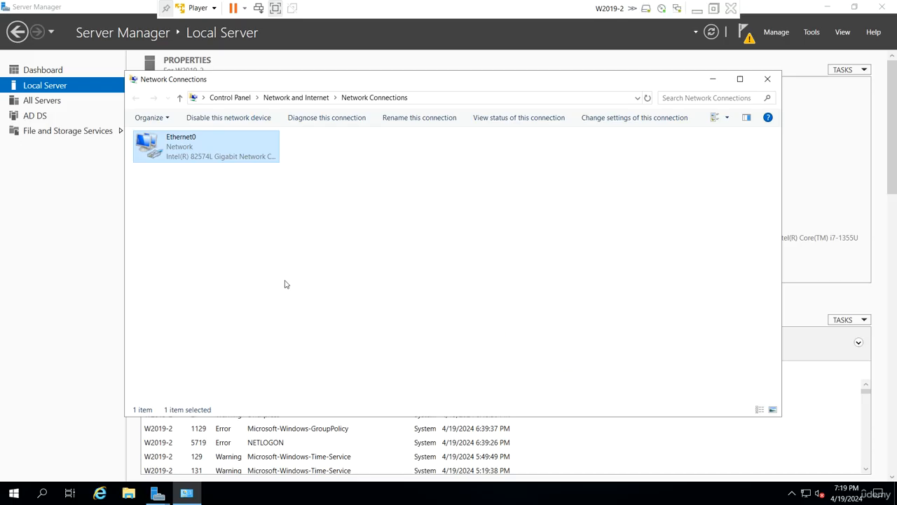
mouse_move(158, 493)
left_click(233, 443)
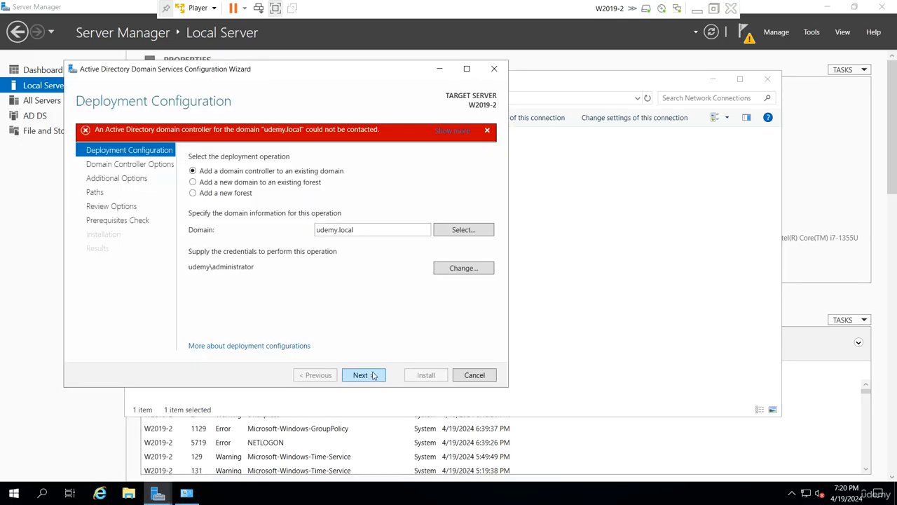
left_click(361, 375)
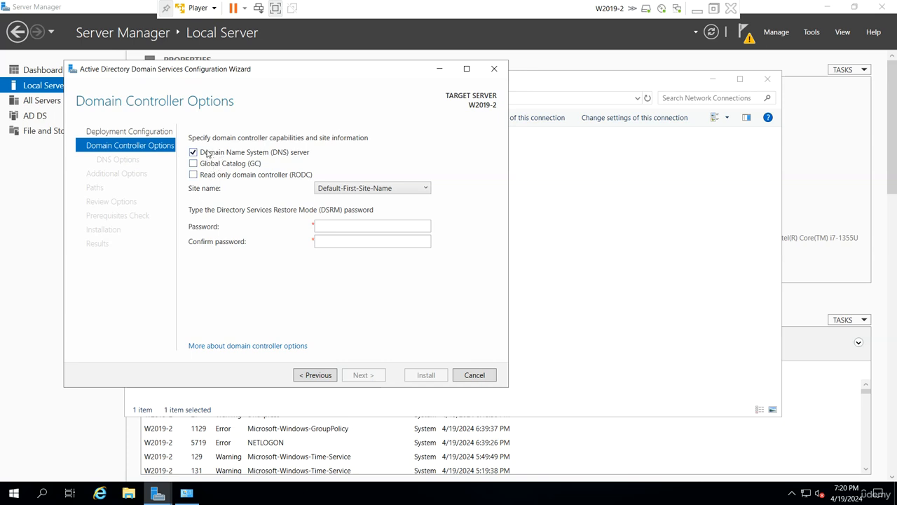
- Clear DNS server, select read-only domain controller, and enter and confirm the DSRM password
left_click(208, 153)
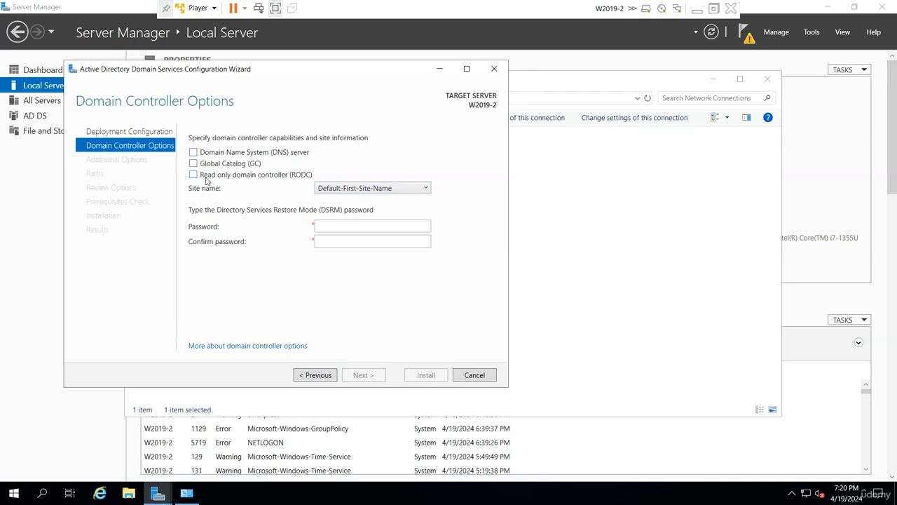
left_click(194, 175)
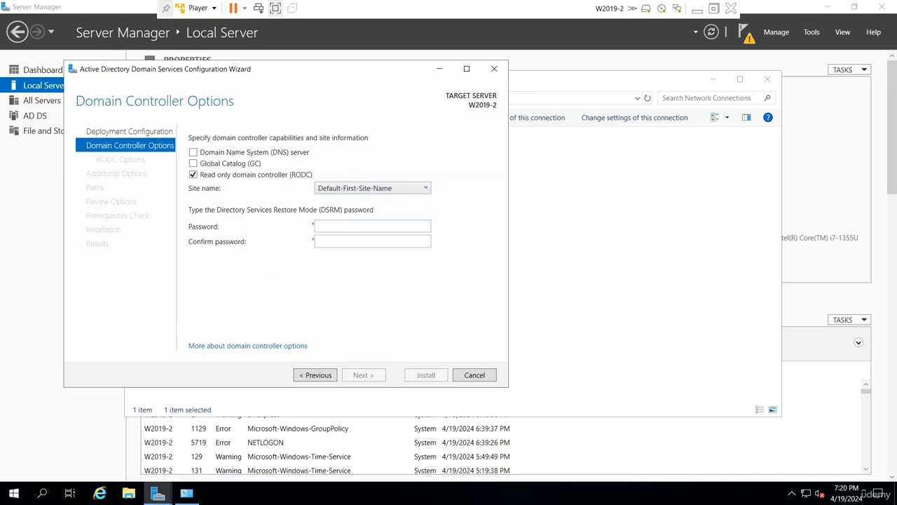
left_click(372, 227)
key("Tab")
type("••••••••")
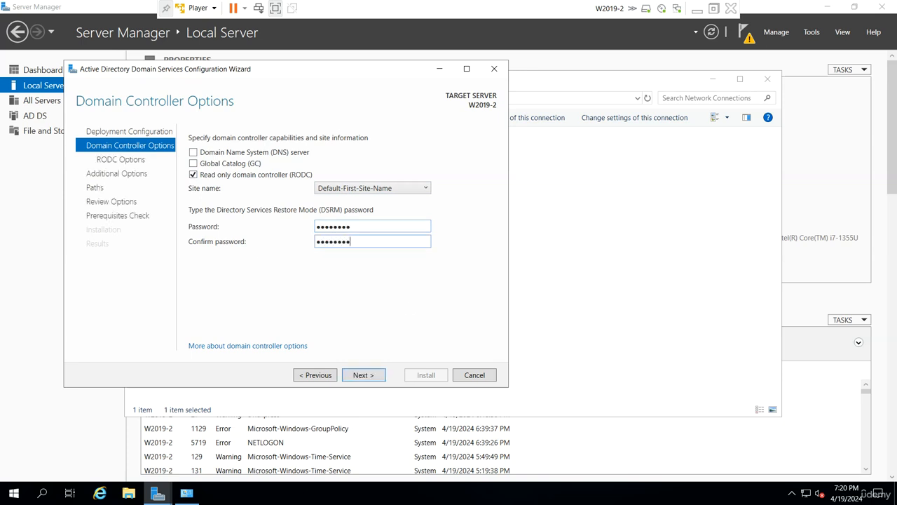
left_click(373, 377)
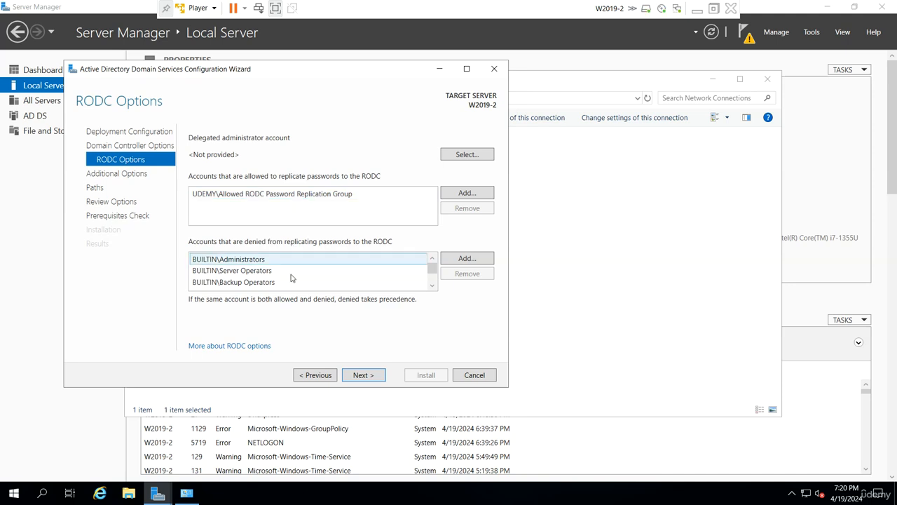
scroll(308, 272, "down", 1)
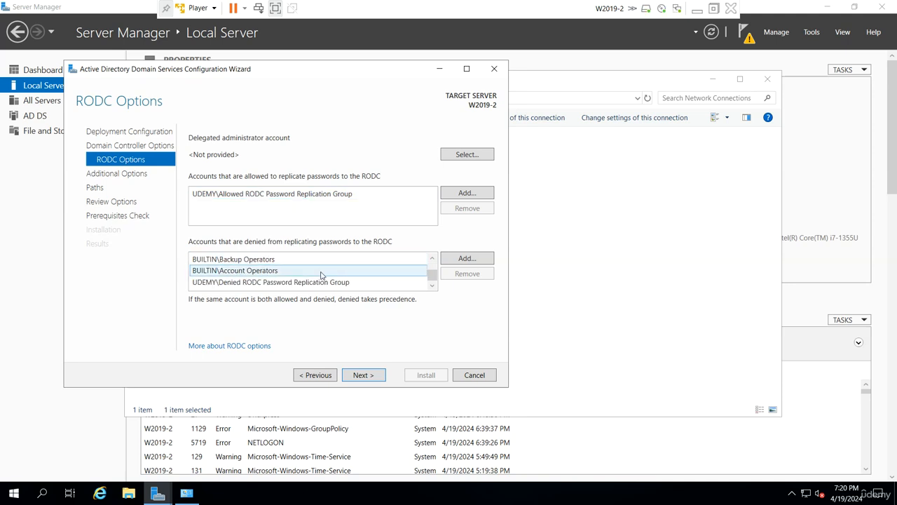
scroll(320, 272, "up", 1)
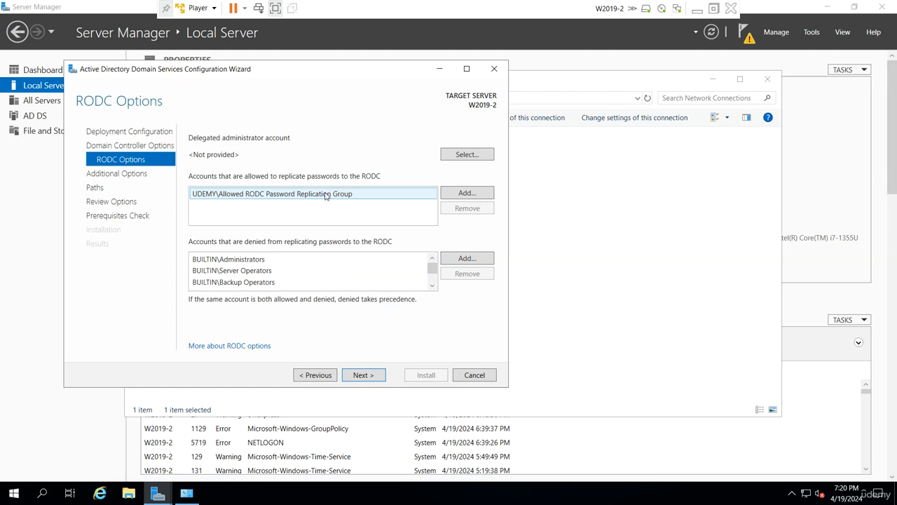
- Switch from W2019-2 to W2019-1 and bring Active Directory Users and Computers to the front
left_click(697, 8)
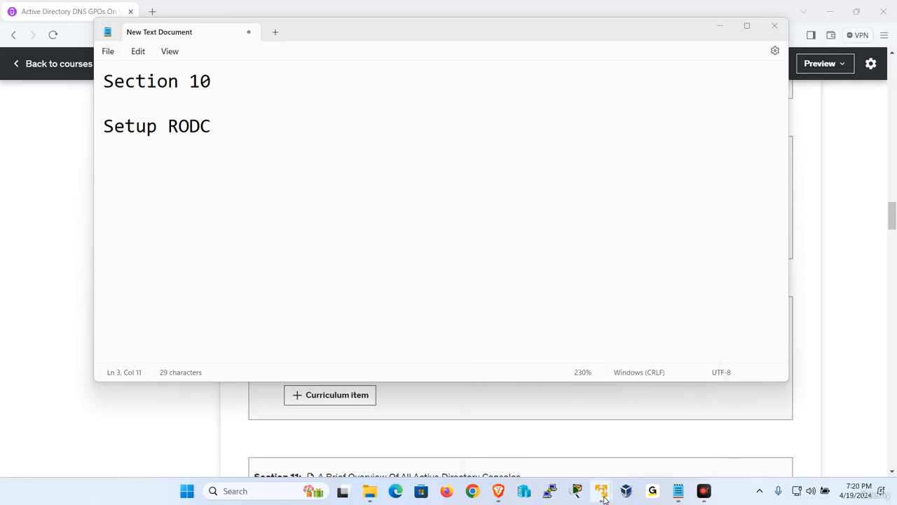
mouse_move(602, 491)
left_click(554, 410)
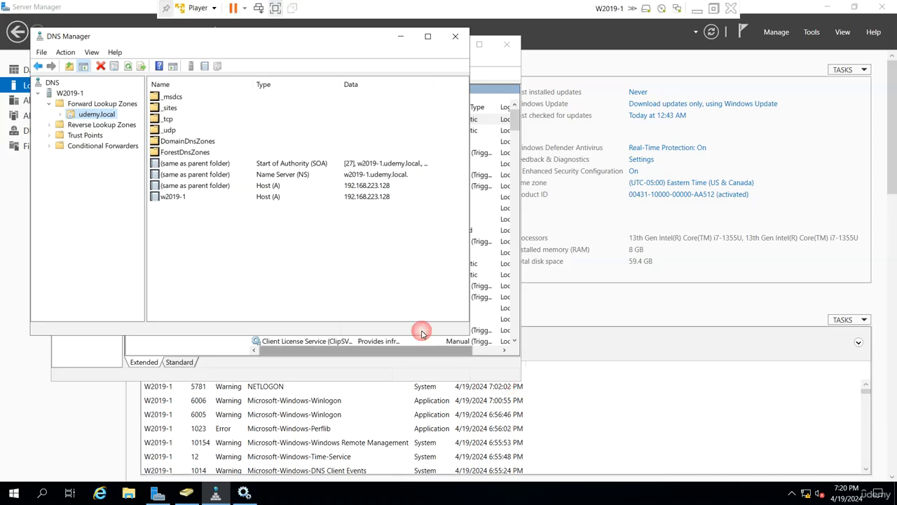
left_click(89, 348)
left_click(185, 493)
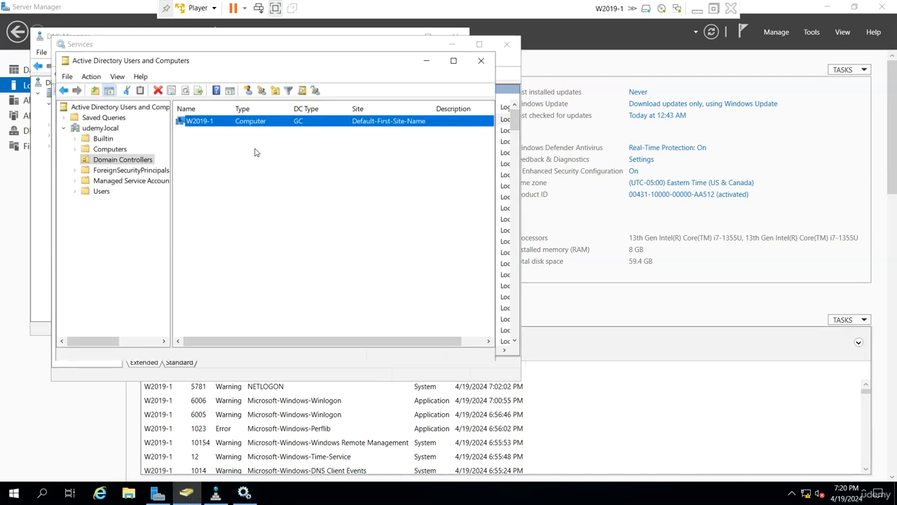
- In Users, check that the Allowed RODC Password Replication Group has no members
left_click(101, 192)
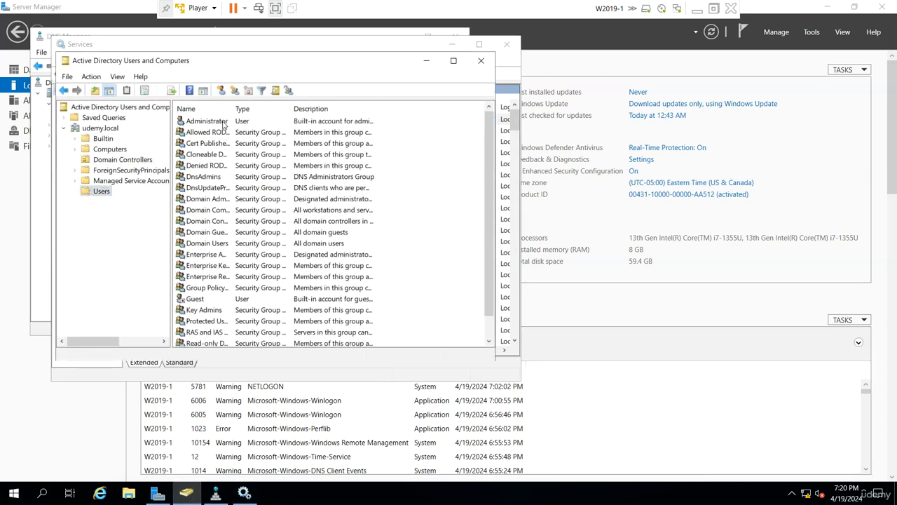
left_click_drag(291, 108, 323, 108)
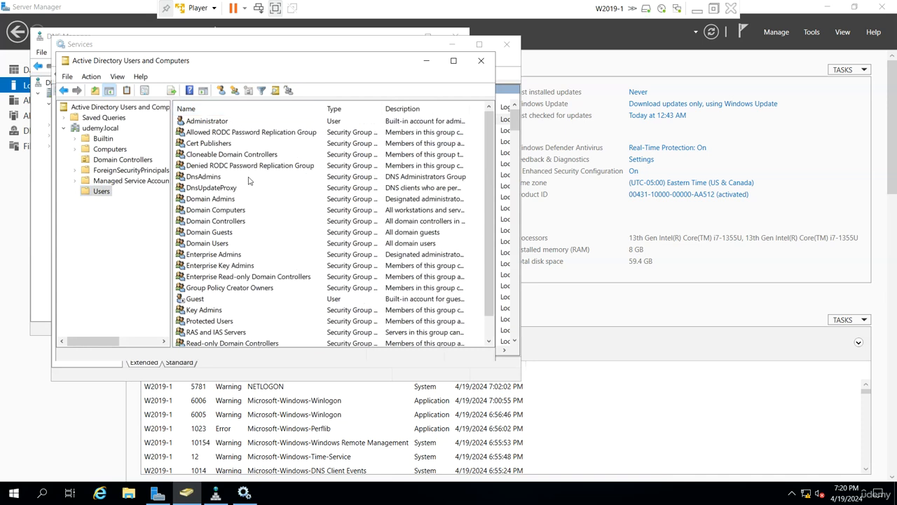
double_click(281, 136)
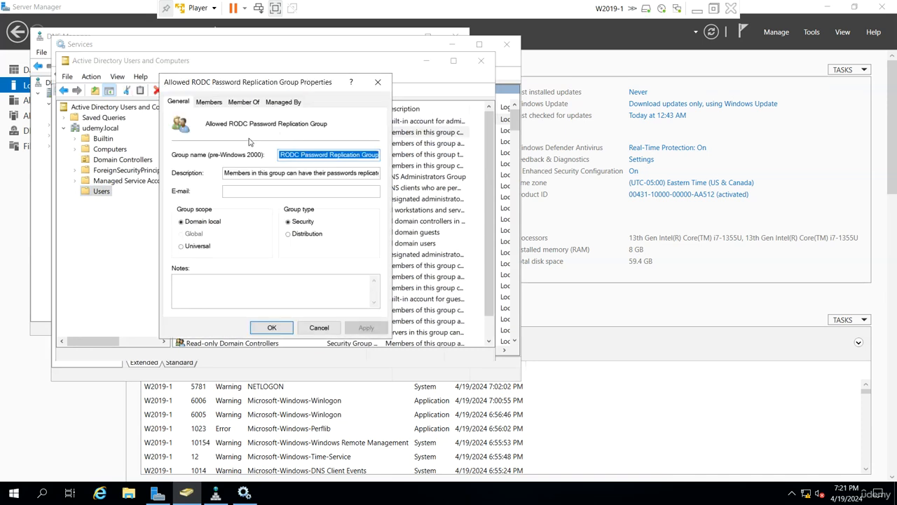
left_click(210, 101)
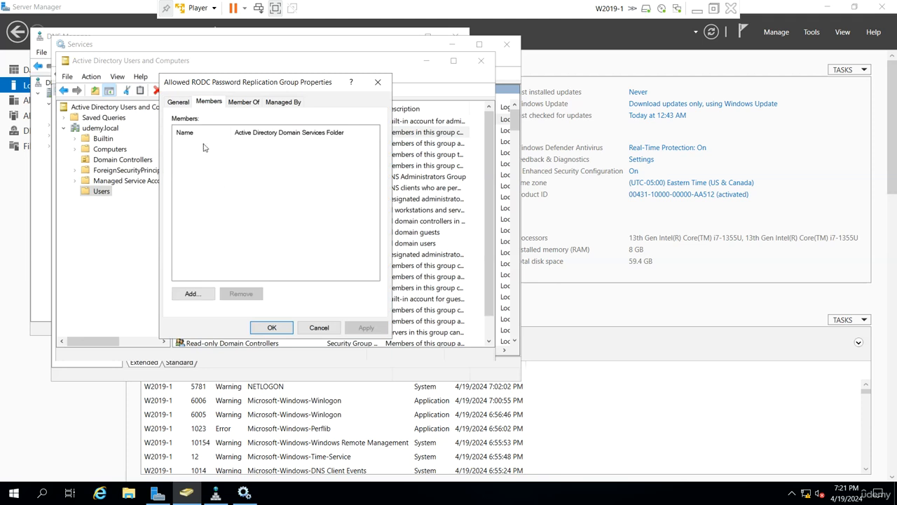
left_click(319, 327)
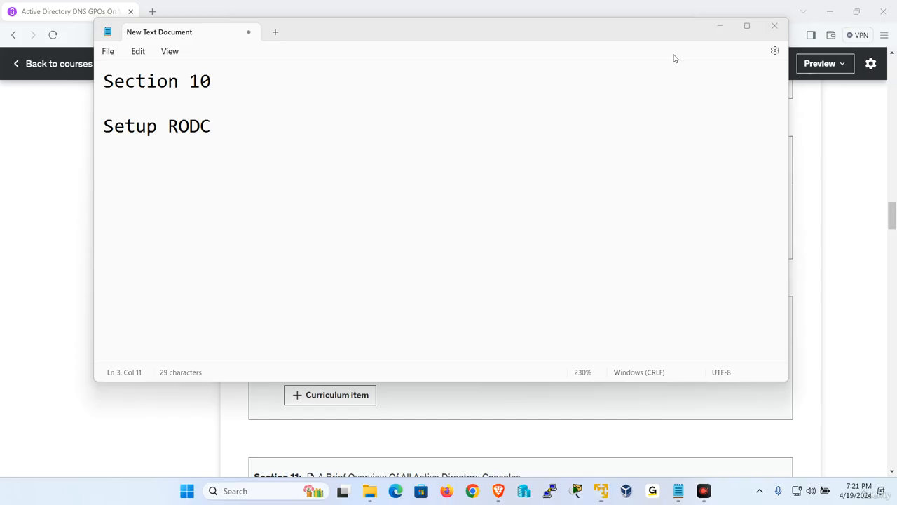
- On W2019-2, keep replication from any domain controller in the additional options
mouse_move(602, 491)
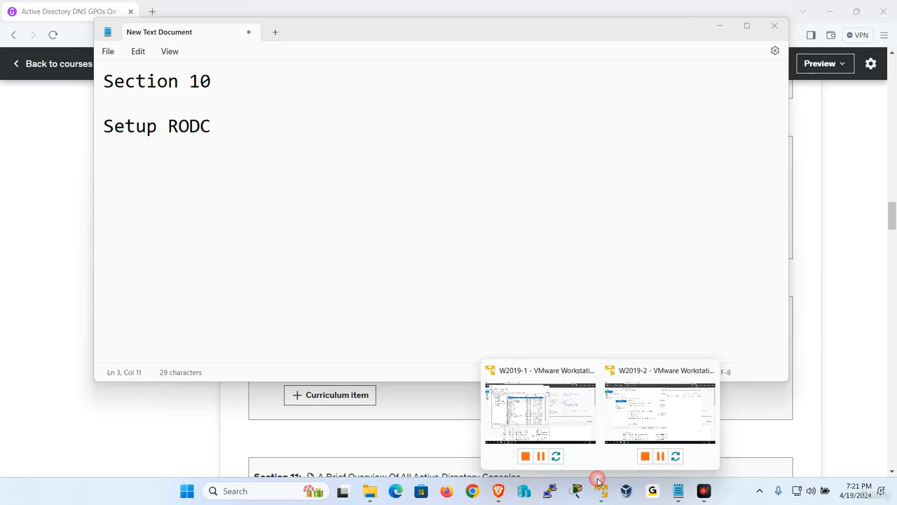
left_click(661, 421)
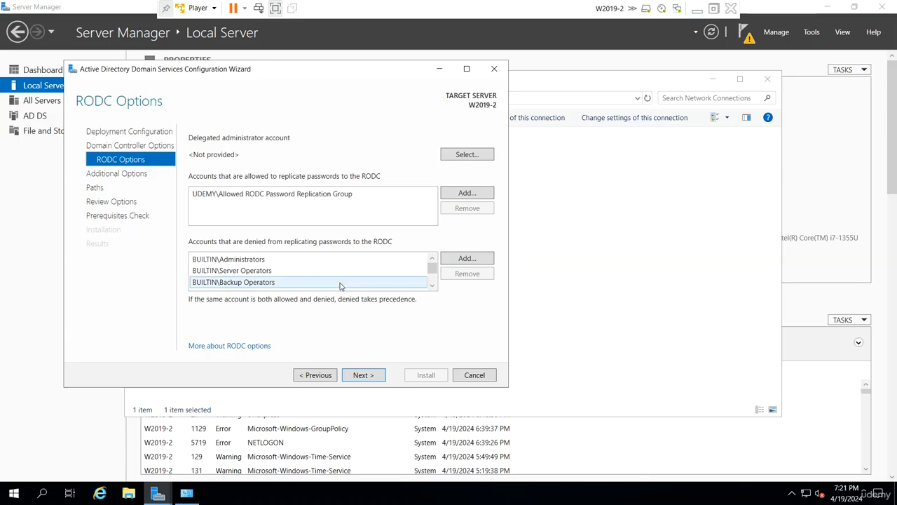
left_click(361, 375)
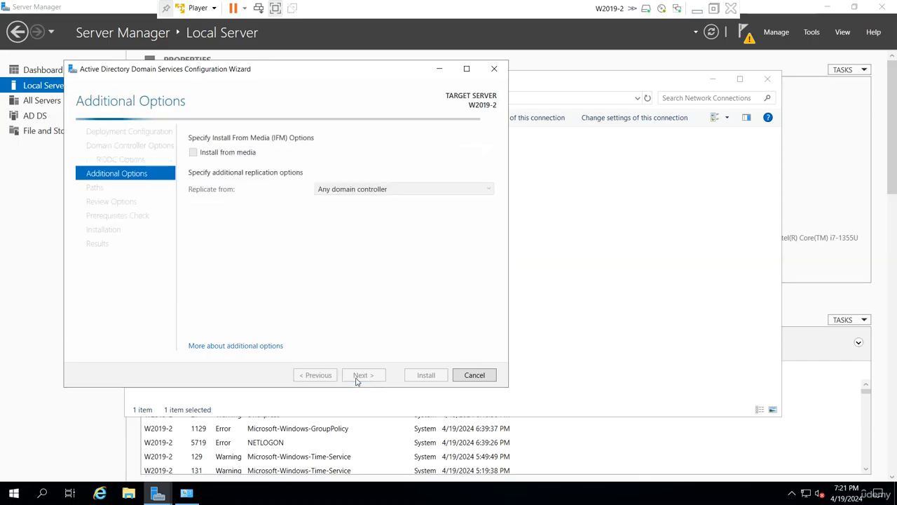
left_click(360, 189)
left_click(360, 201)
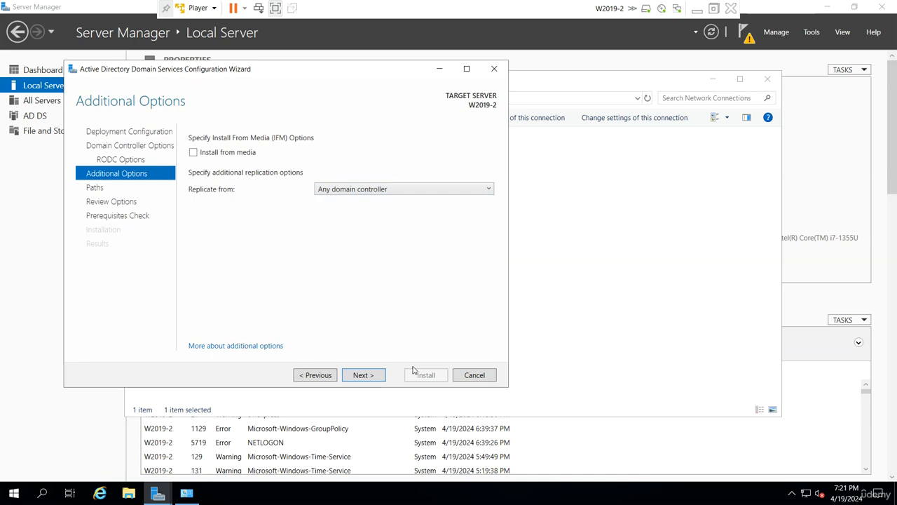
left_click(366, 380)
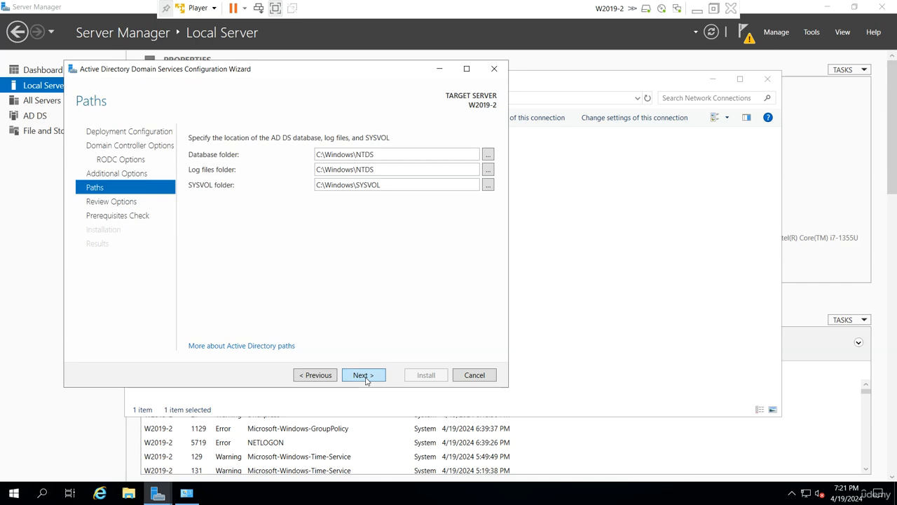
- Accept the default AD DS paths, pass the prerequisite checks, and install the read-only domain controller
left_click(366, 380)
left_click(378, 377)
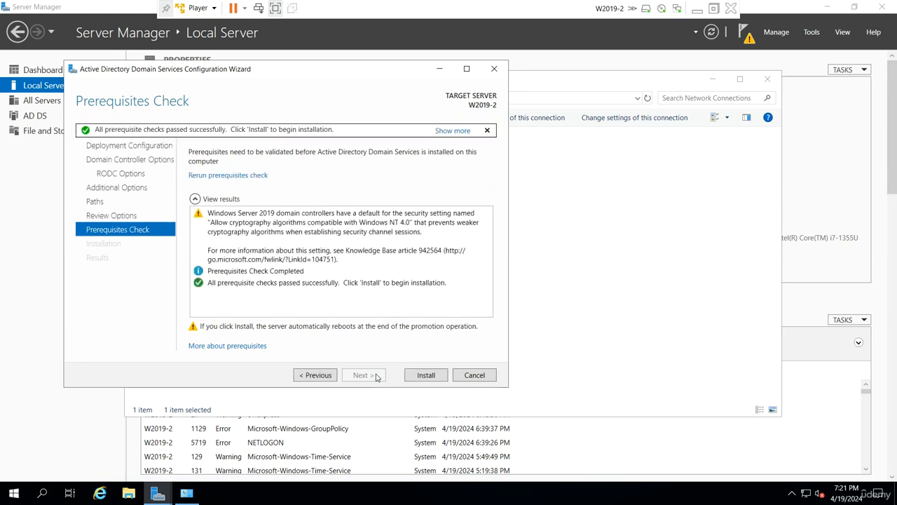
left_click(424, 376)
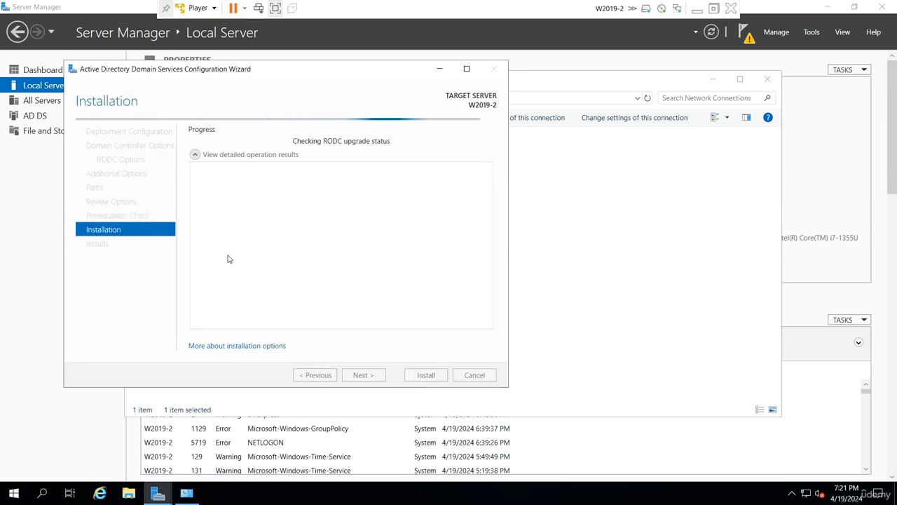
left_click(713, 9)
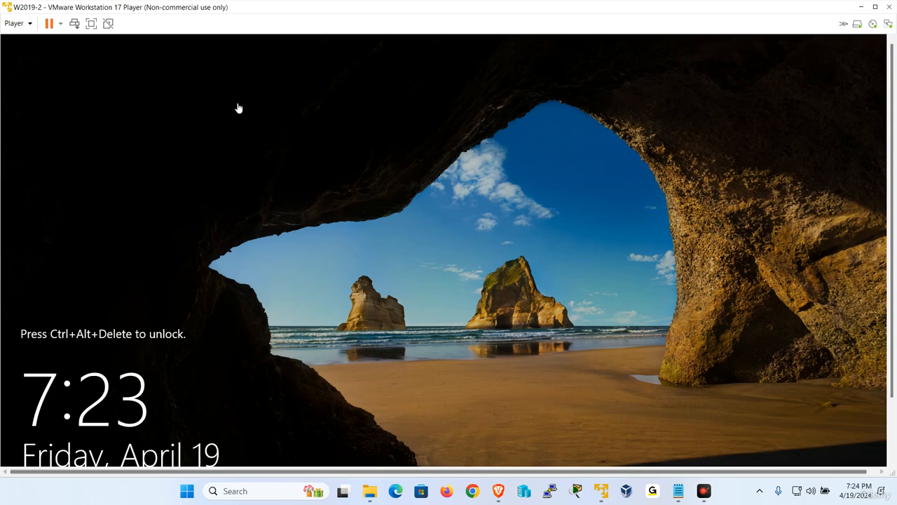
- Show W2019-2 full screen, send Ctrl+Alt+Del, and enter the administrator password
left_click(91, 23)
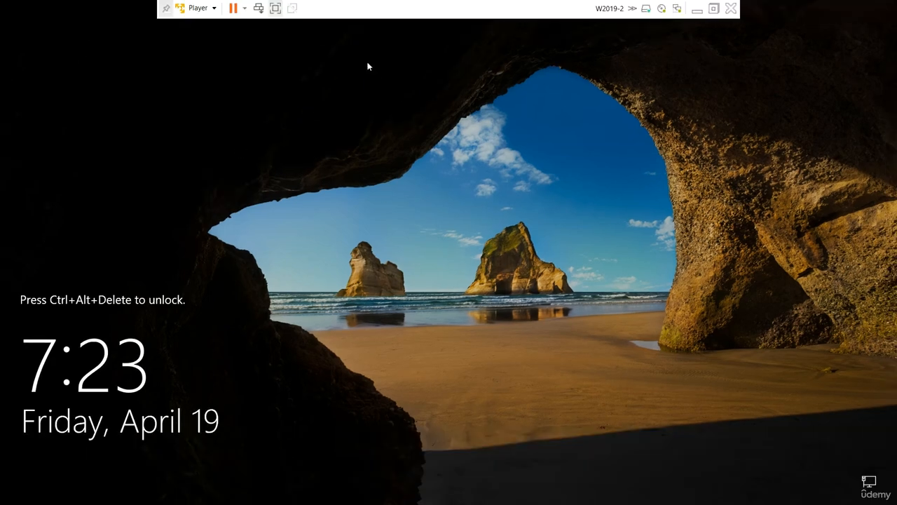
left_click(198, 8)
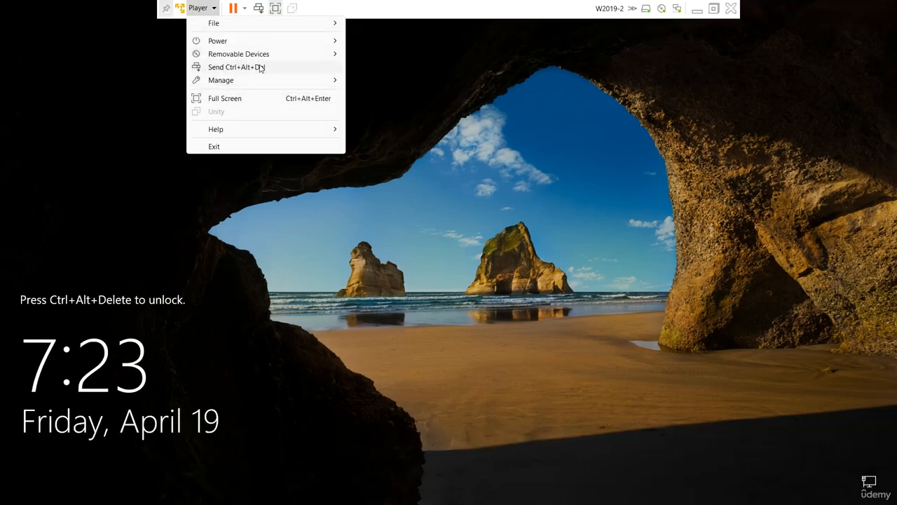
left_click(260, 68)
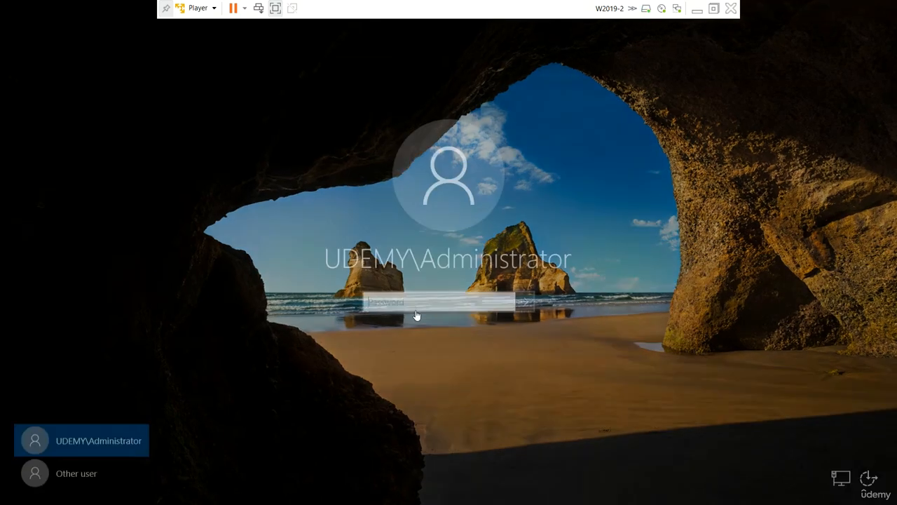
key("Caps_Lock")
type("•")
key("Caps_Lock")
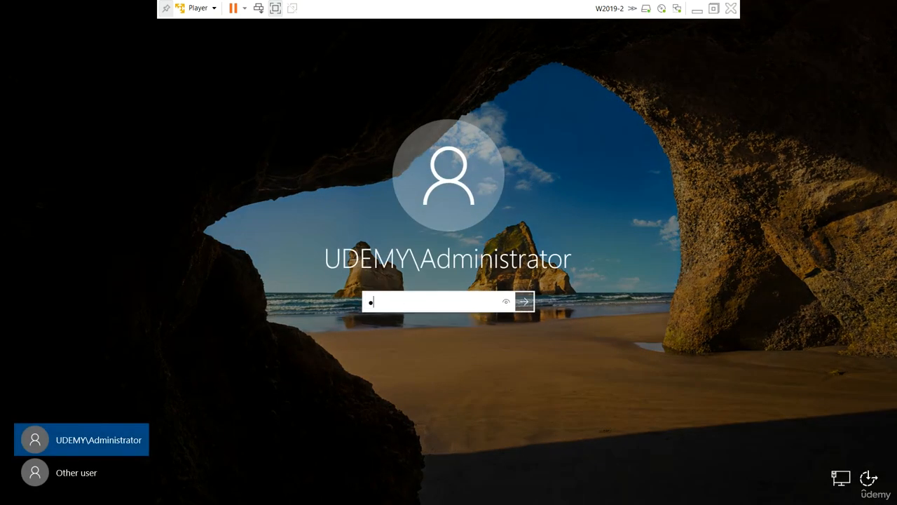
type("••••••")
key("Return")
- Dismiss the incorrect-password message and re-enter the administrator password with Caps Lock off to sign in
left_click(447, 324)
key("Caps_Lock")
type("•")
key("Caps_Lock")
type("••••")
key("Return")
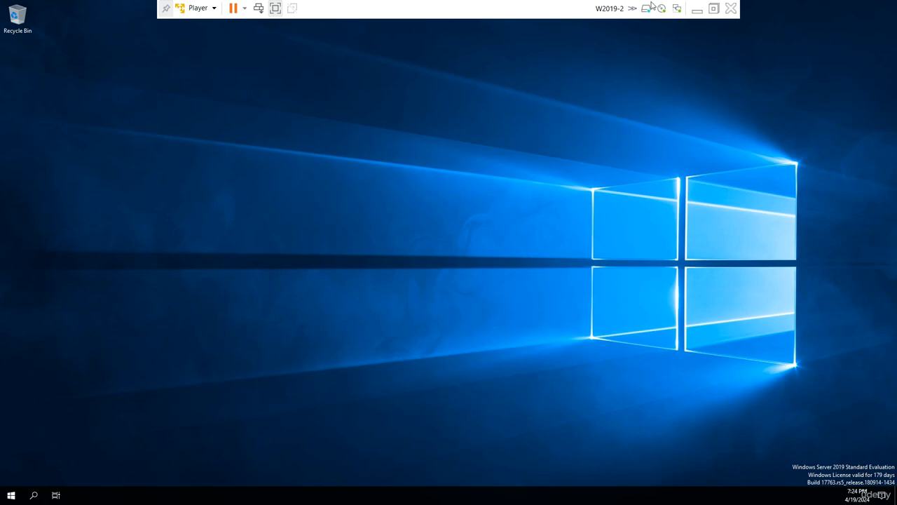
- On W2019-1, refresh Domain Controllers and select W2019-2, now listed as a Read-only DC
left_click(697, 8)
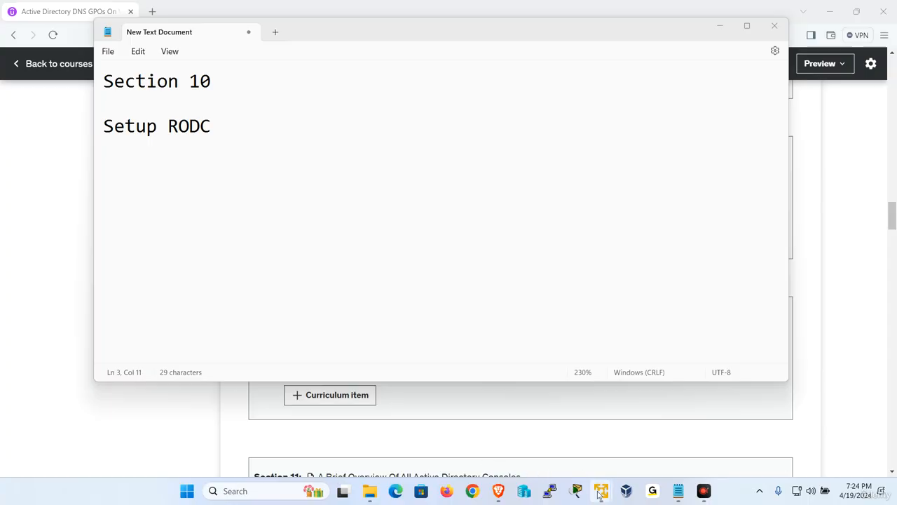
mouse_move(600, 494)
left_click(528, 413)
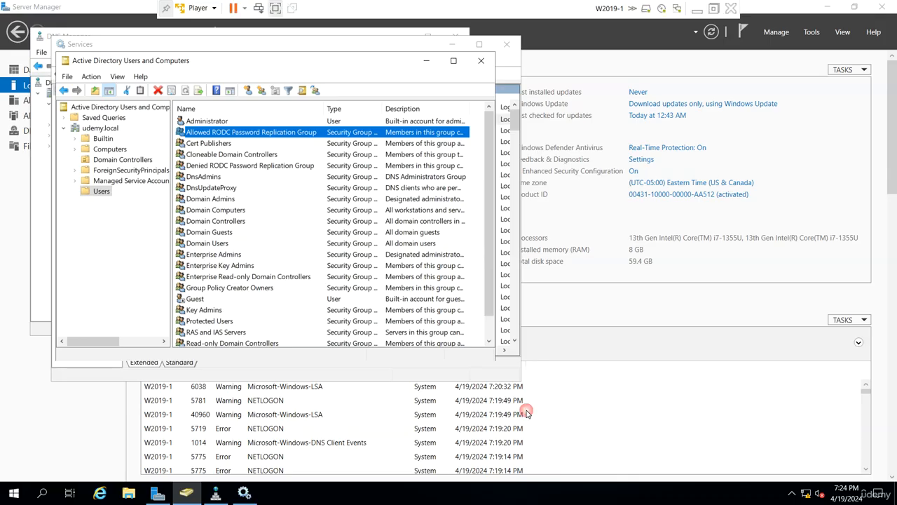
left_click(112, 162)
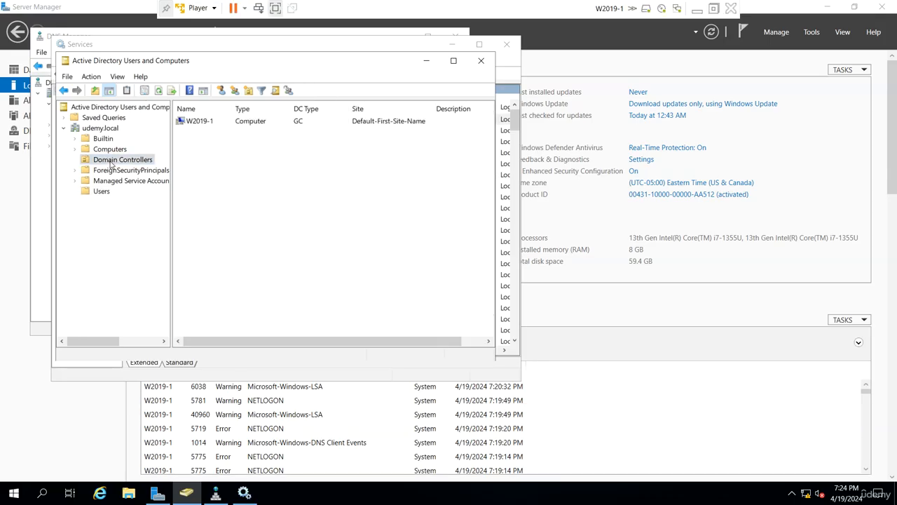
right_click(309, 184)
left_click(349, 269)
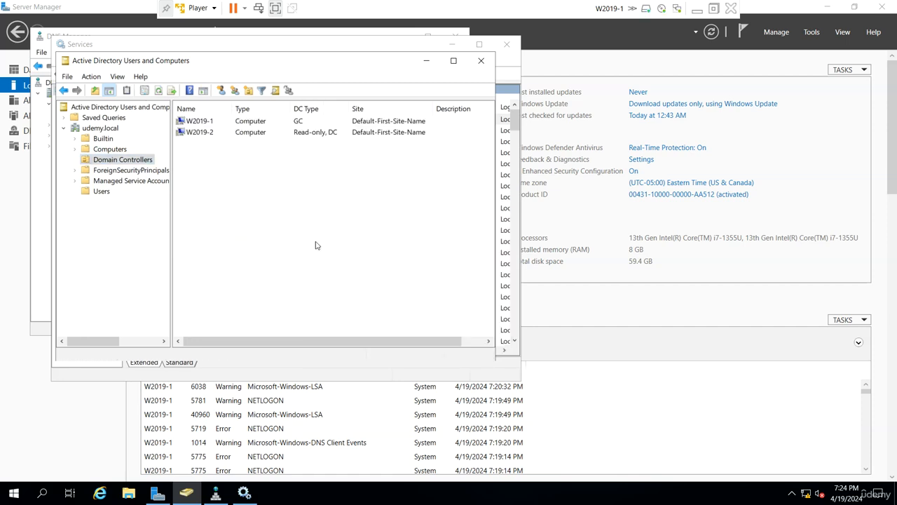
left_click(319, 137)
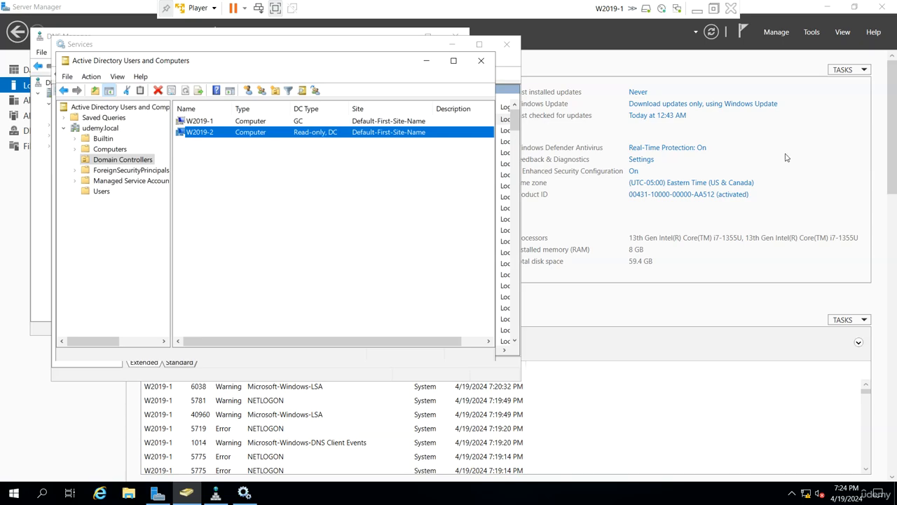
left_click(697, 9)
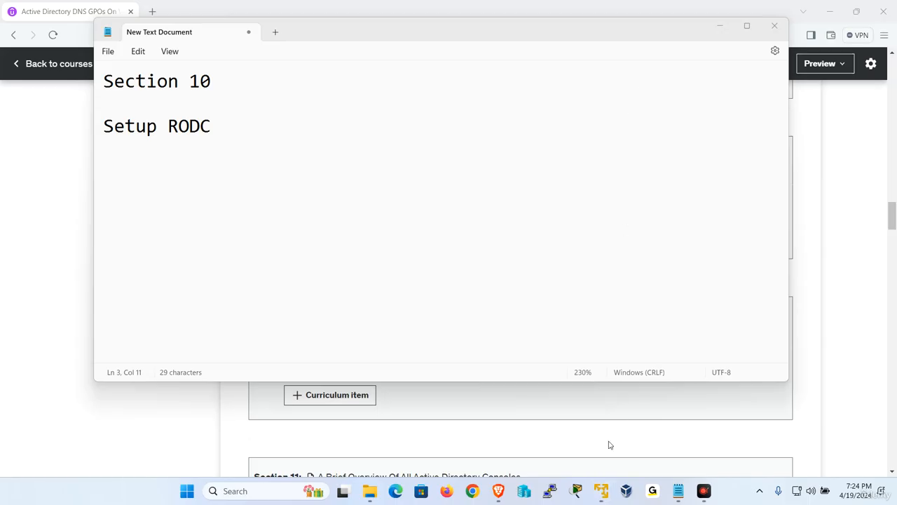
- On W2019-2, dismiss the Admin Center popup, launch Active Directory Users and Computers, and select udemy.local
mouse_move(601, 491)
left_click(634, 401)
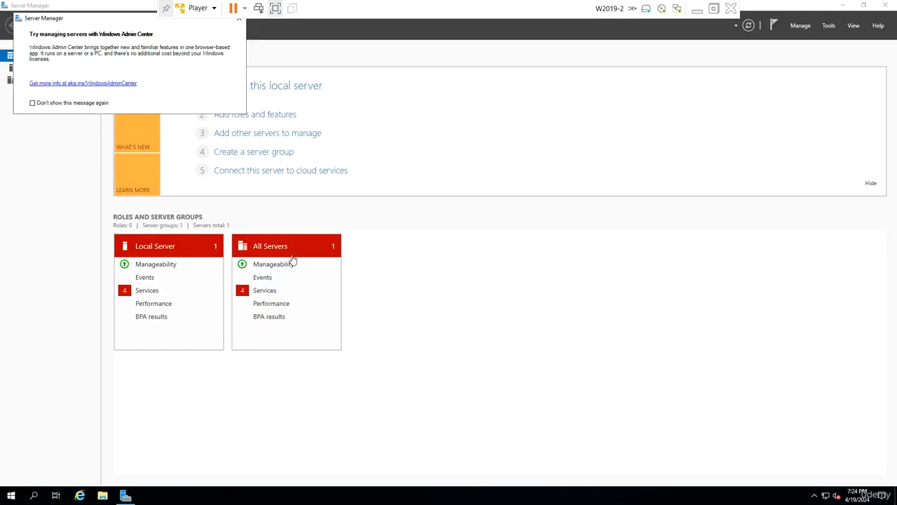
left_click(239, 19)
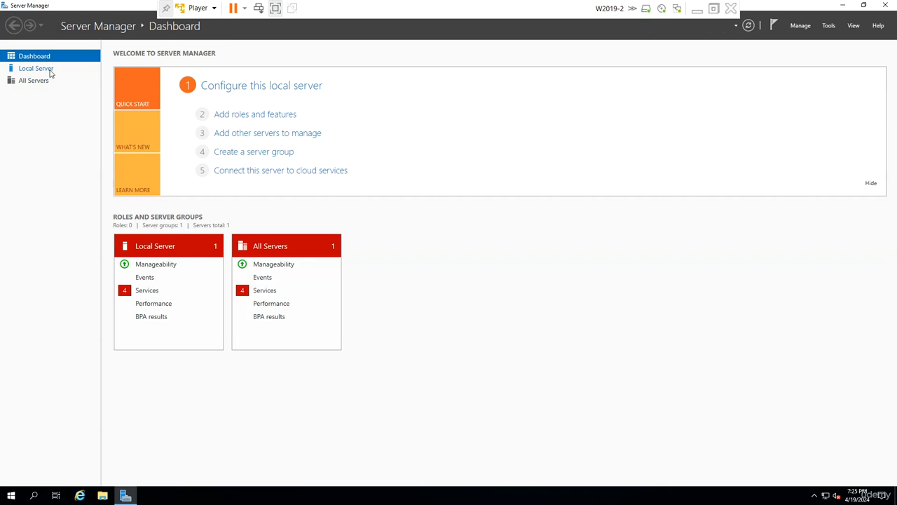
left_click(829, 26)
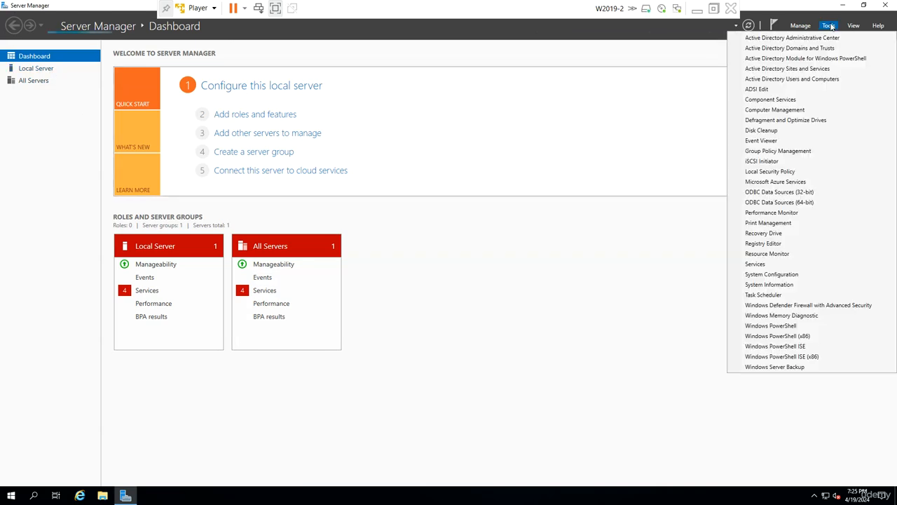
left_click(817, 80)
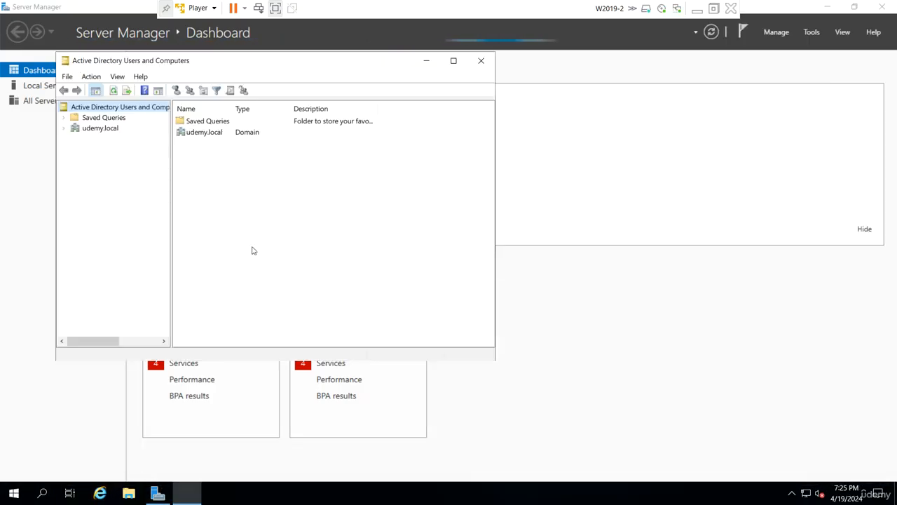
left_click_drag(173, 153, 267, 141)
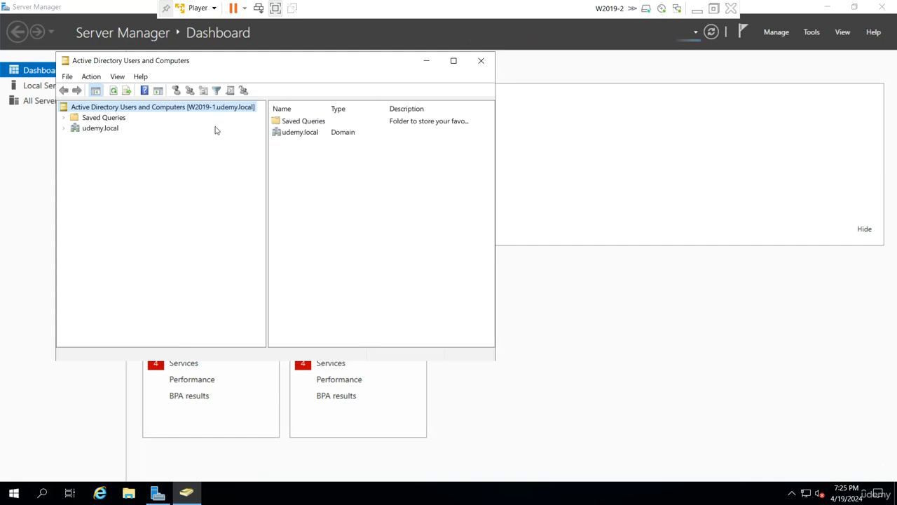
left_click(121, 128)
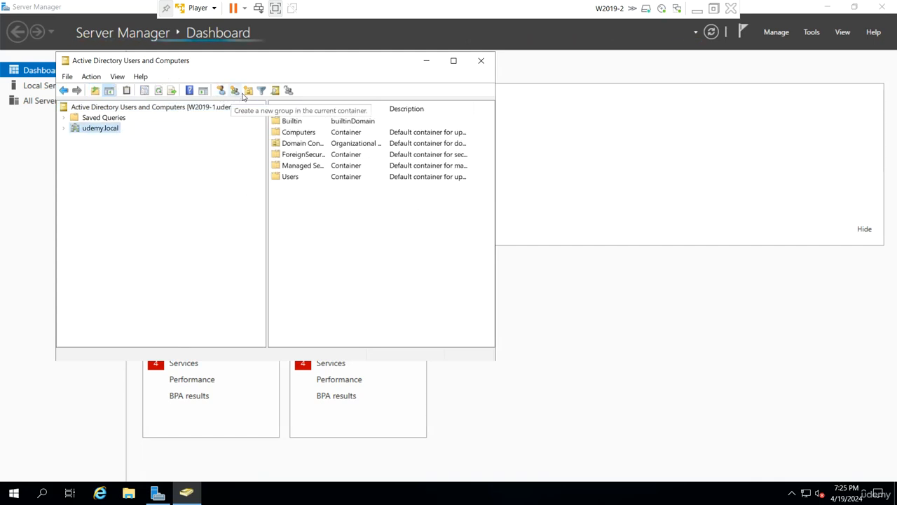
- Connect Active Directory Users and Computers to W2019-2.udemy.local, accepting the read-only warning, and view udemy.local
right_click(202, 108)
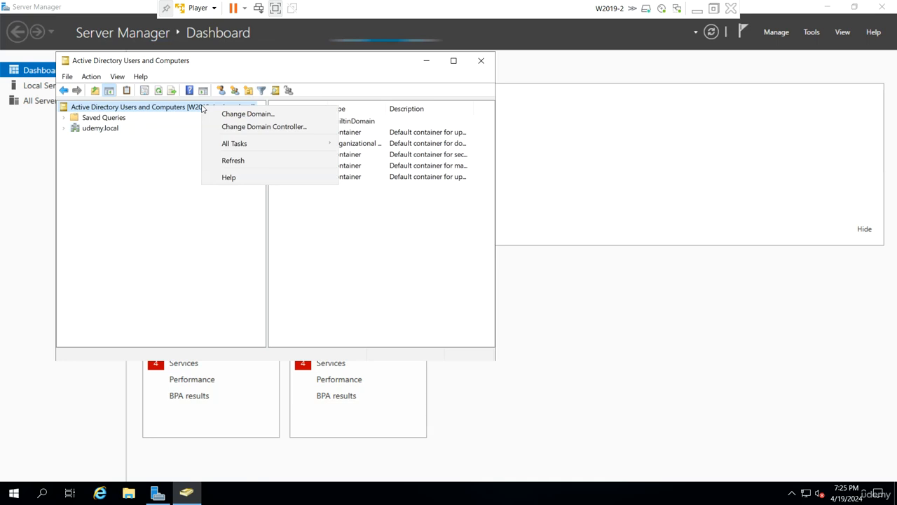
left_click(244, 127)
left_click(155, 217)
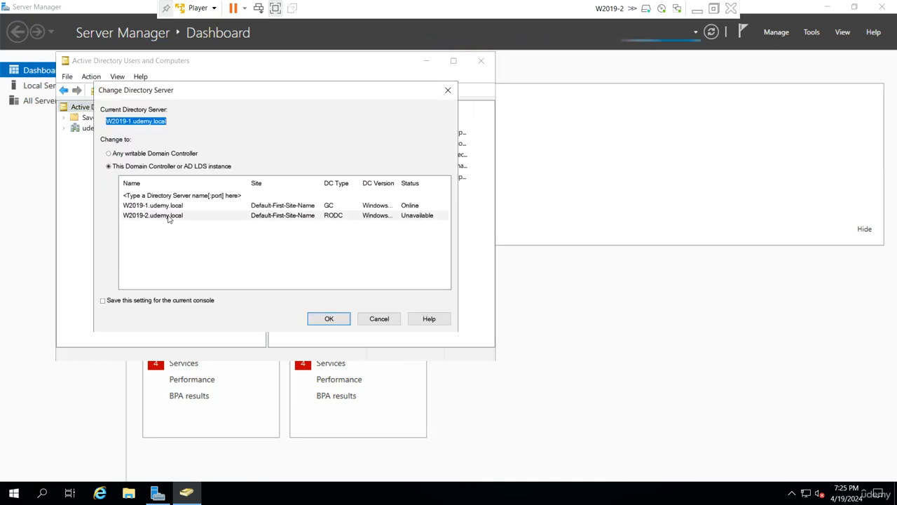
left_click(332, 321)
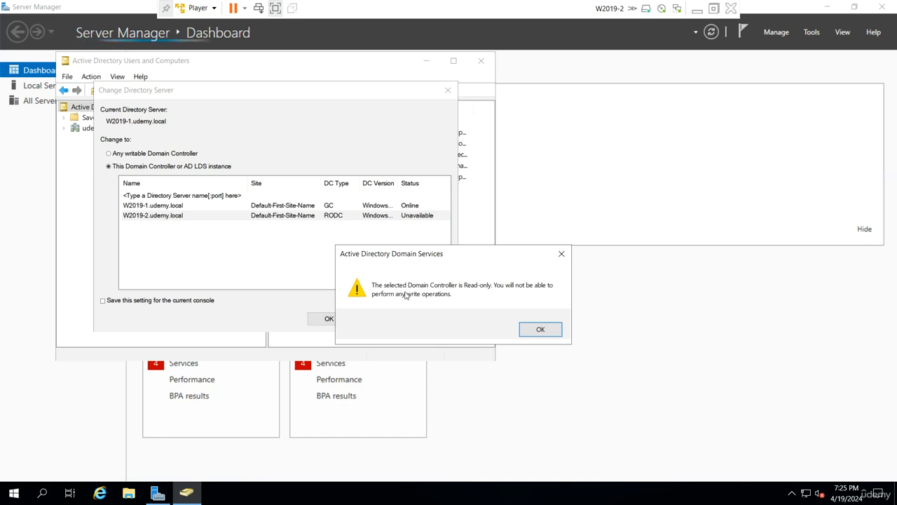
left_click(539, 329)
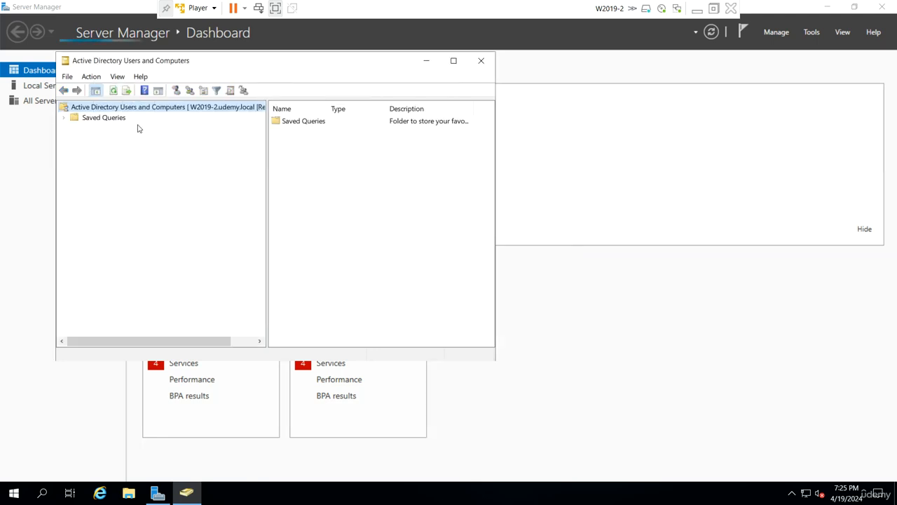
left_click(111, 127)
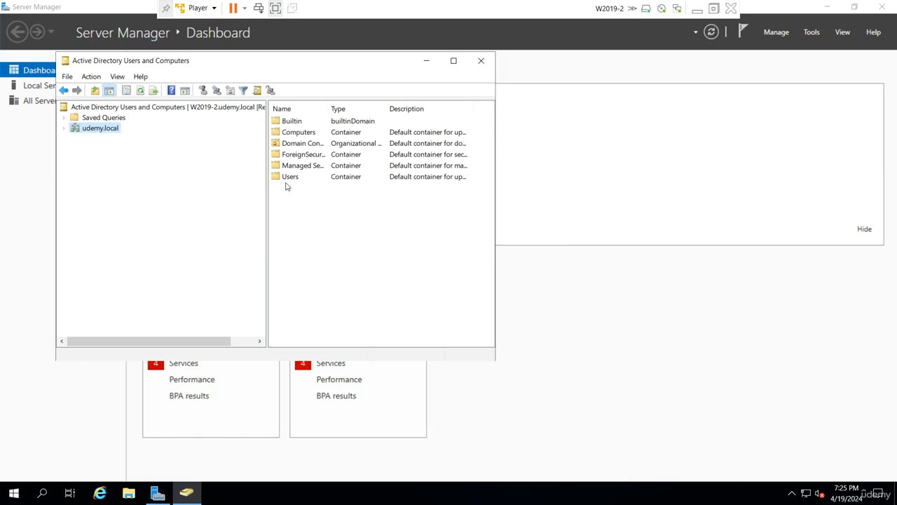
left_click(697, 8)
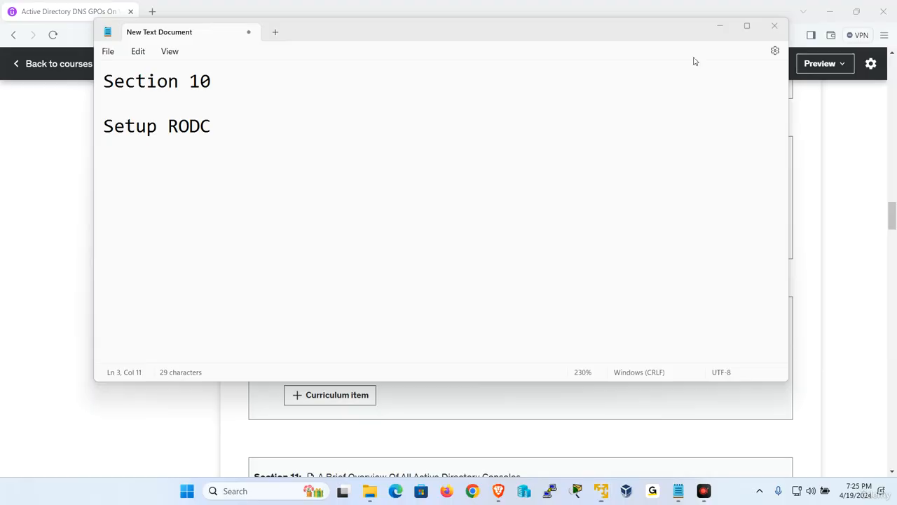